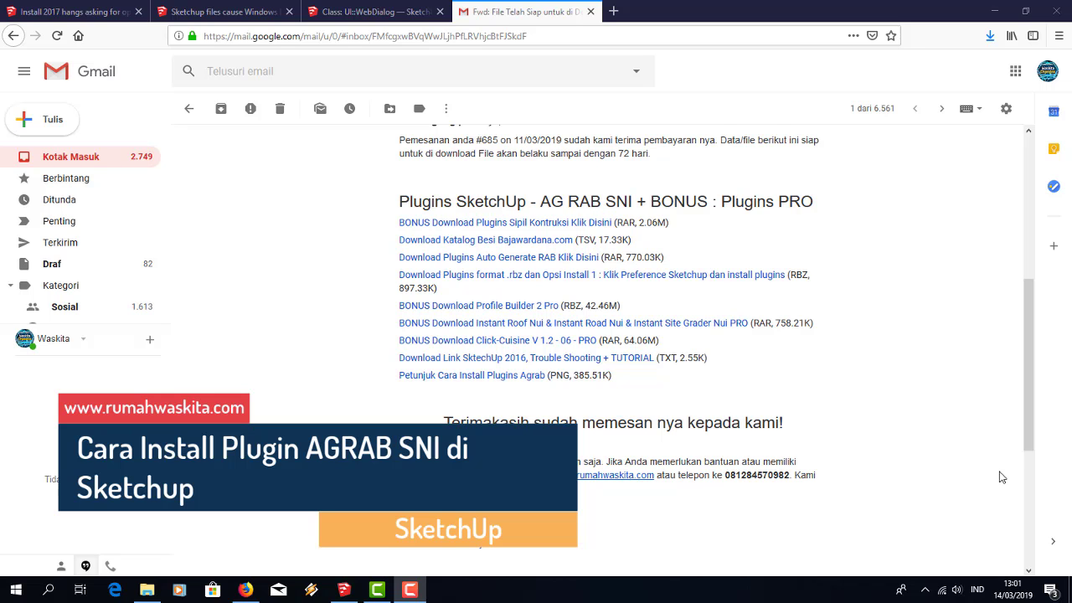
- Go back to the inbox and reopen the plugin download email to review its plugin list
scroll(1032, 385, up, 2)
scroll(1034, 370, down, 1)
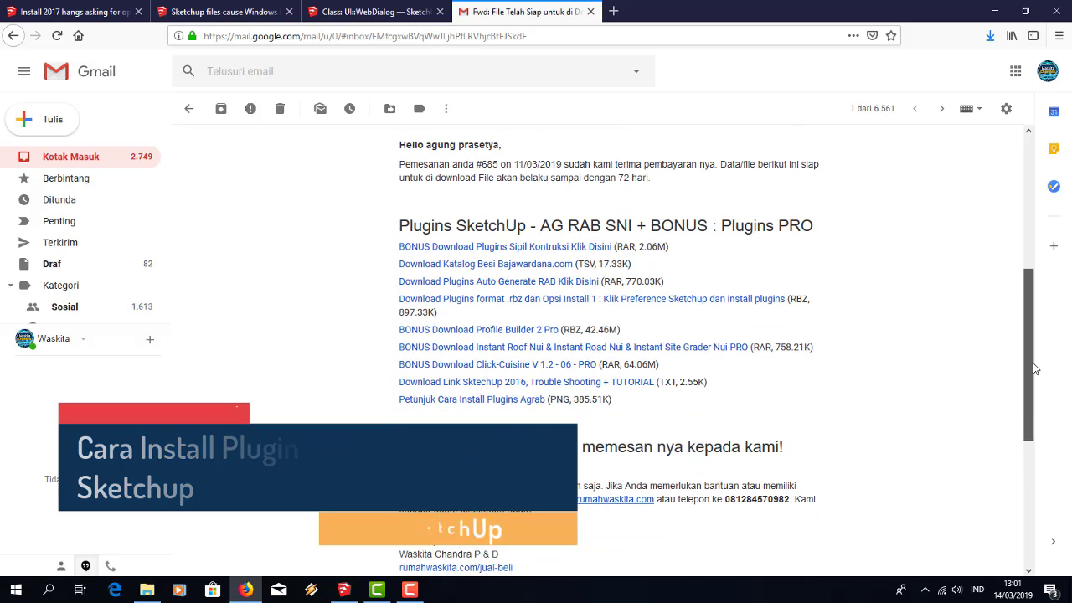
drag(1034, 370, 1030, 383)
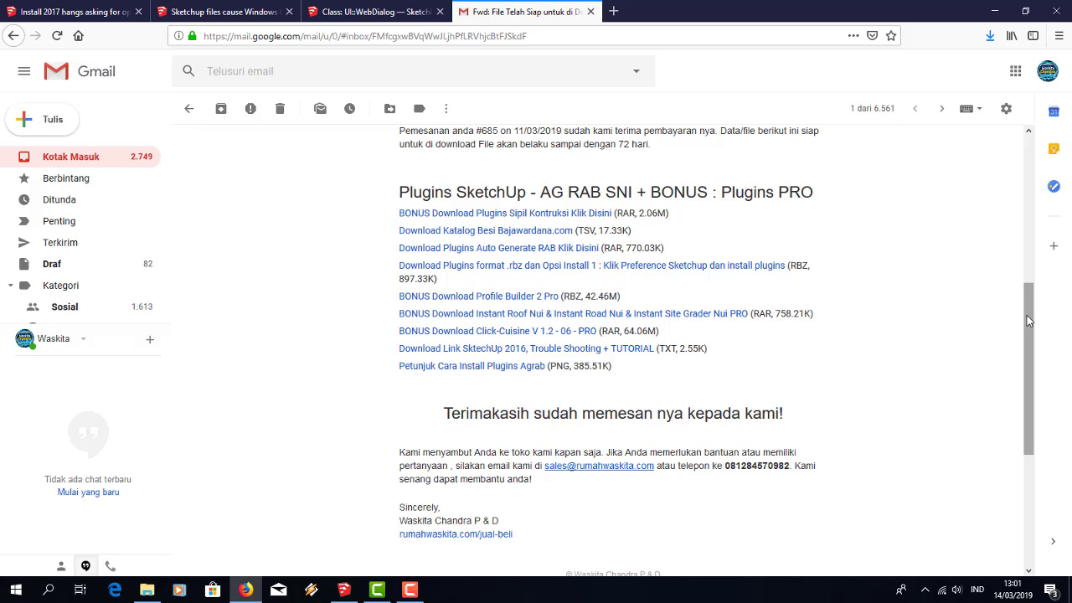
drag(1028, 321, 1028, 321)
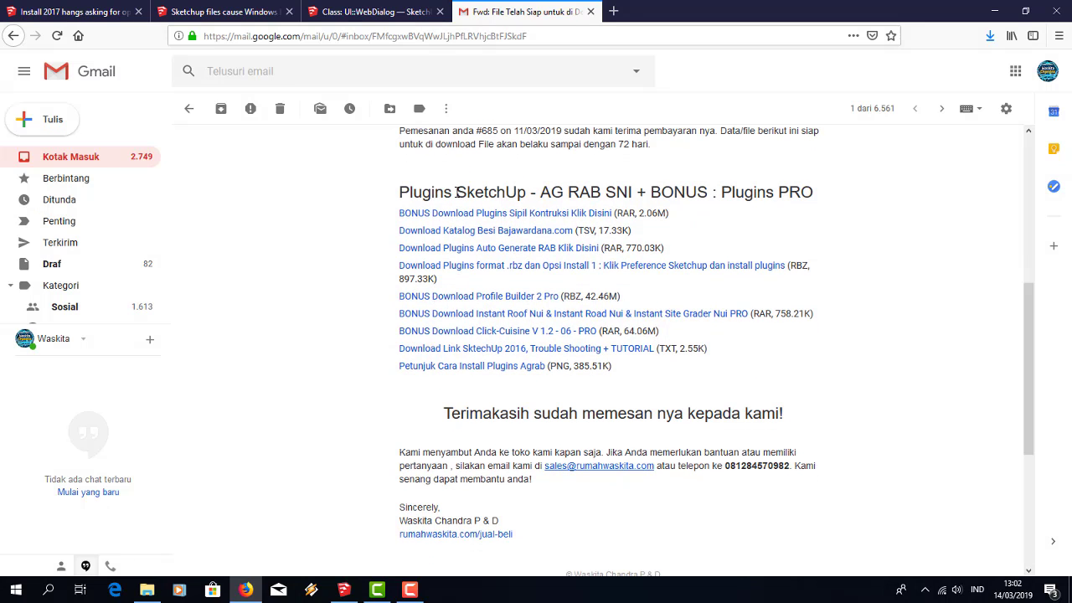
drag(456, 193, 819, 194)
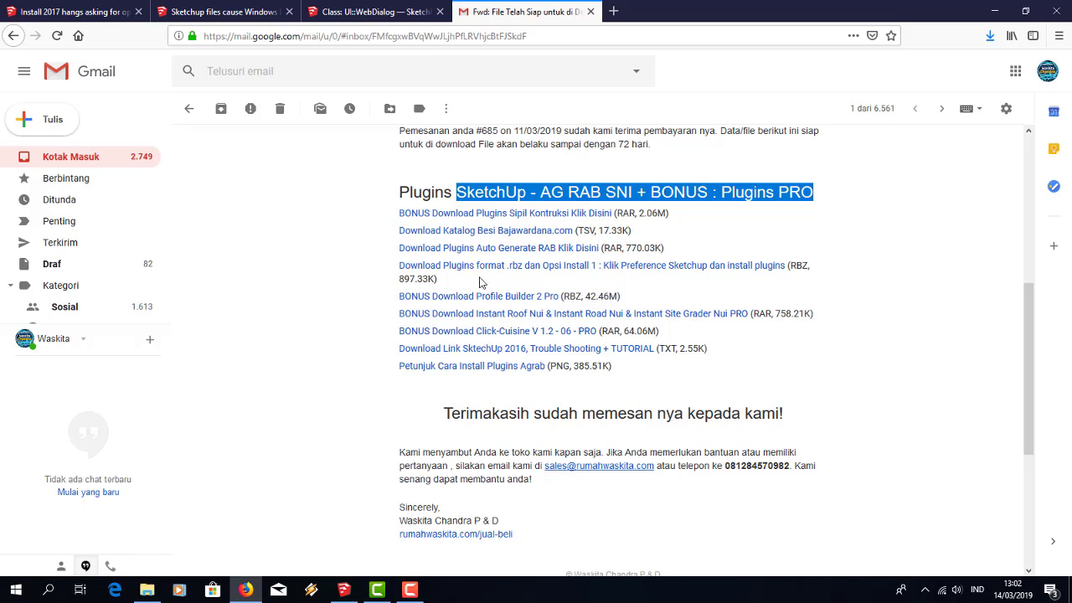
click(365, 224)
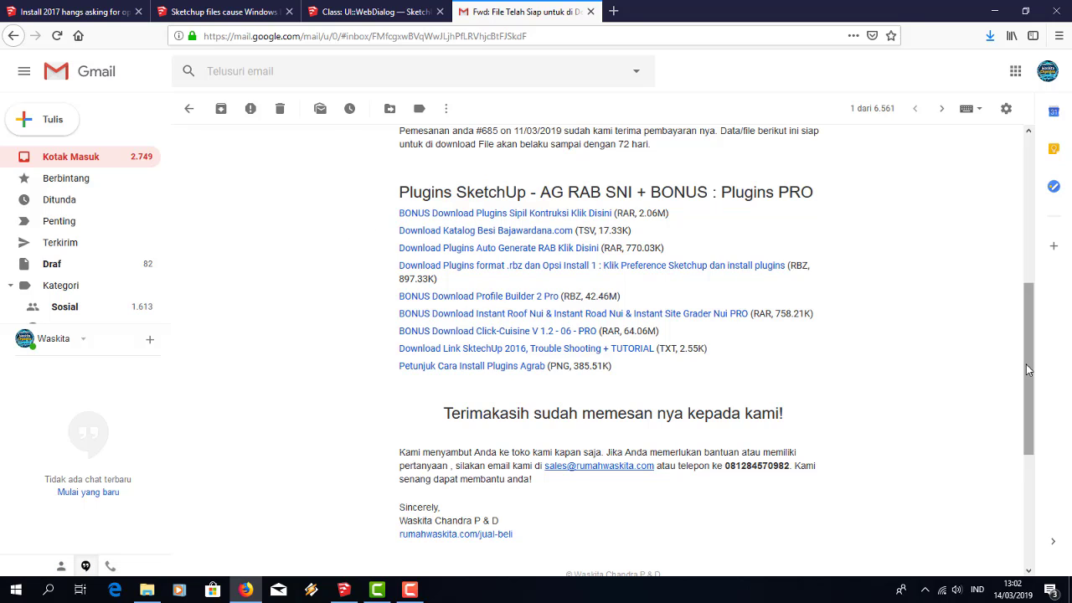
mouse_move(1026, 365)
mouse_down()
mouse_move(1028, 329)
mouse_move(1028, 370)
mouse_up()
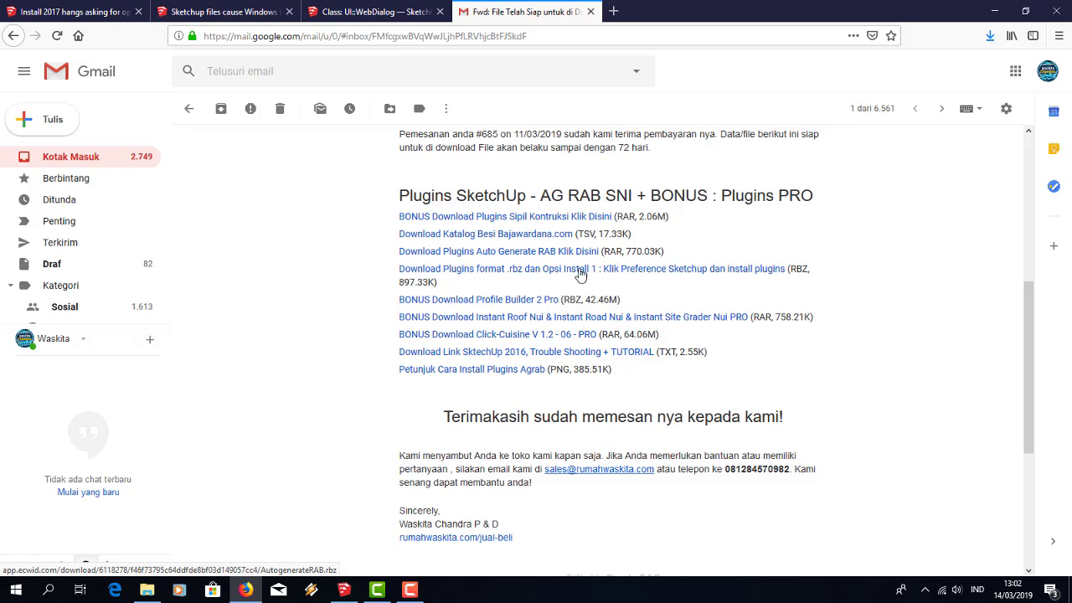
click(93, 156)
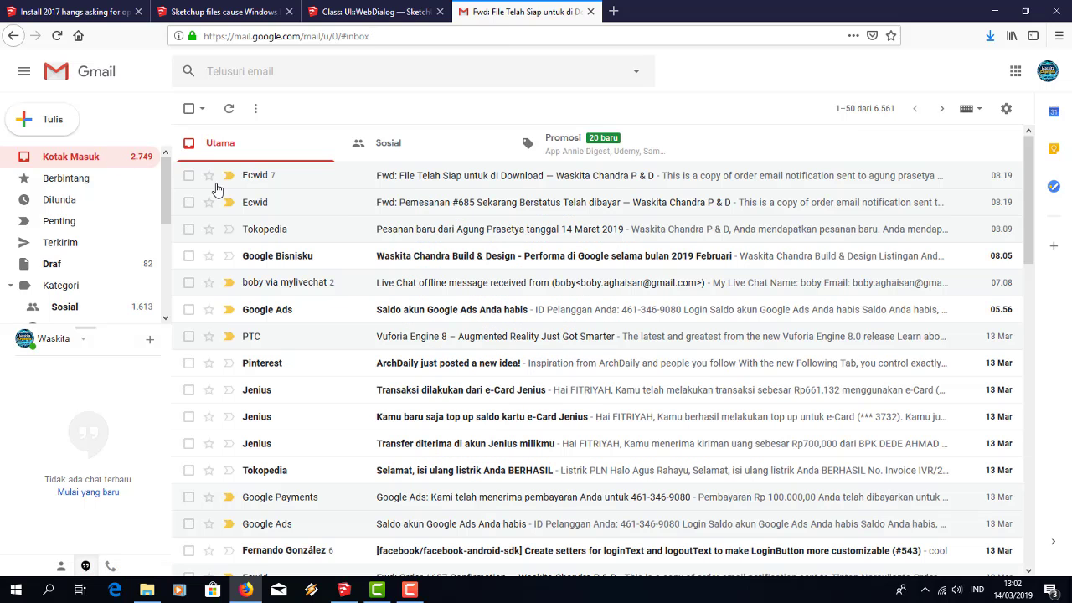
click(431, 183)
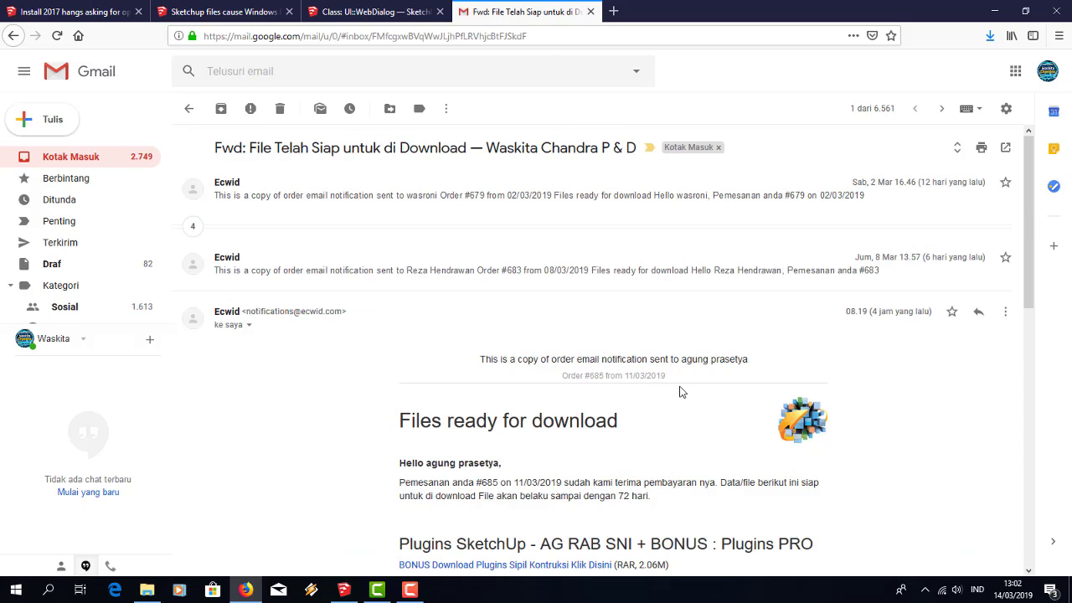
scroll(674, 405, down, 10)
scroll(674, 406, up, 3)
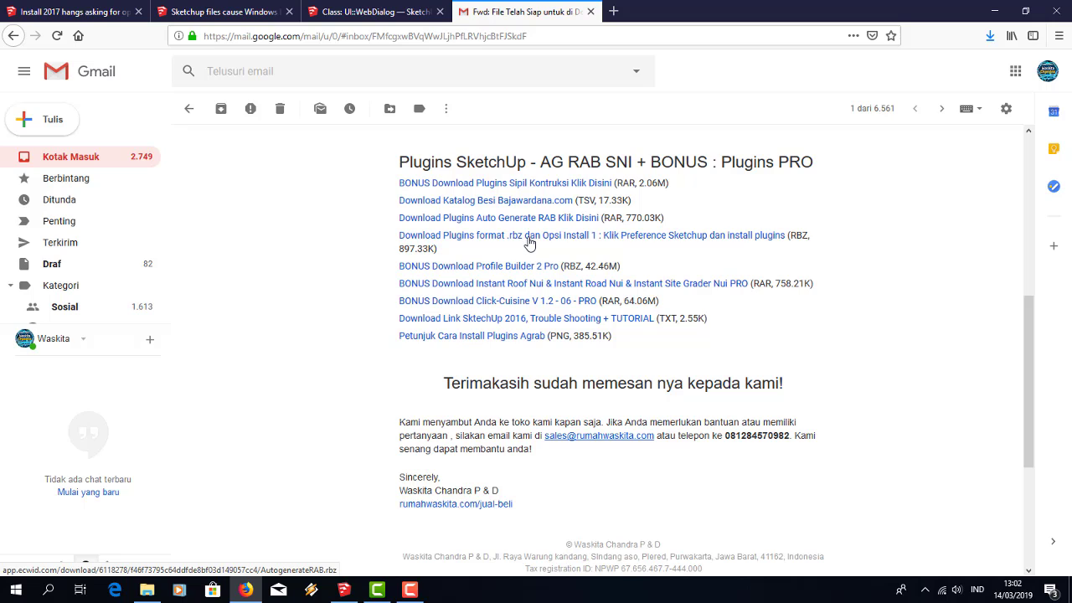
- Save AutogenerateRAB.rbz via Firefox, close the redirect tab, and switch to SketchUp
click(599, 236)
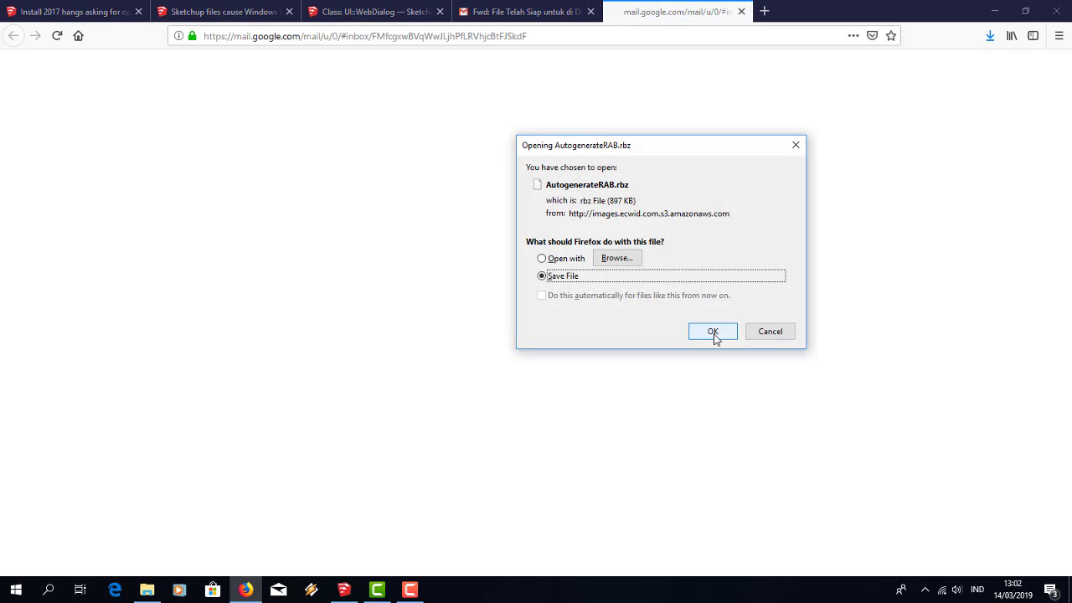
click(710, 330)
click(740, 11)
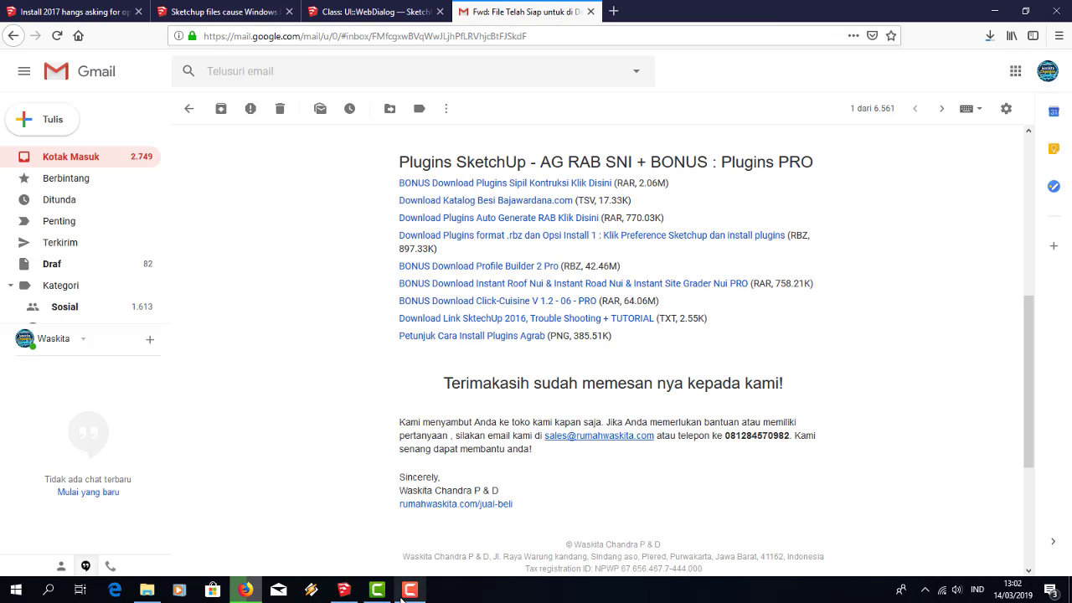
click(345, 590)
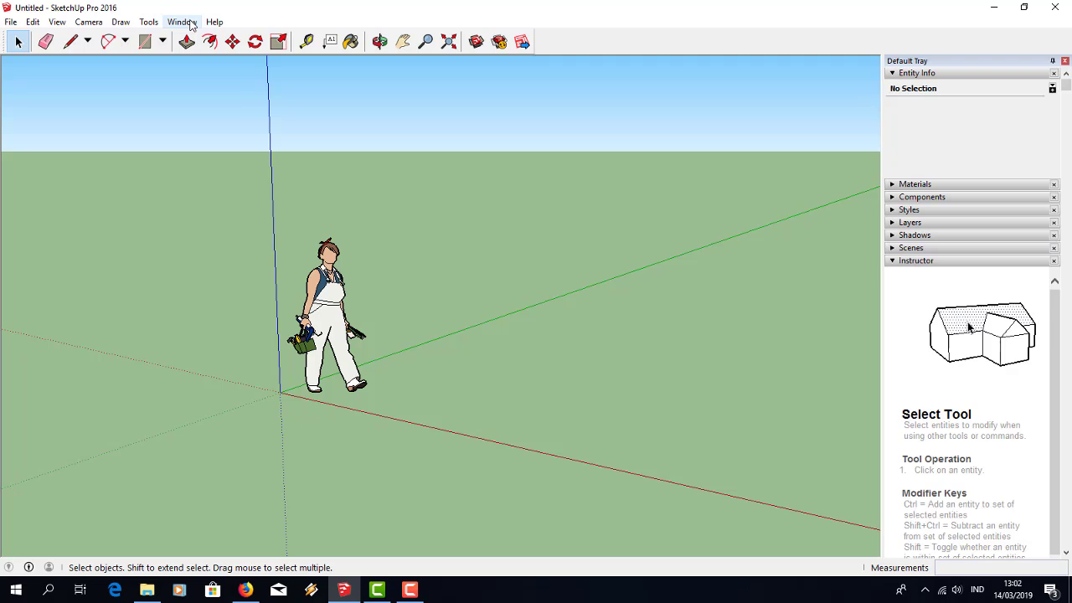
- Search the Extension Warehouse for 'console' and open the Ruby Console+ result page
click(148, 23)
mouse_move(182, 22)
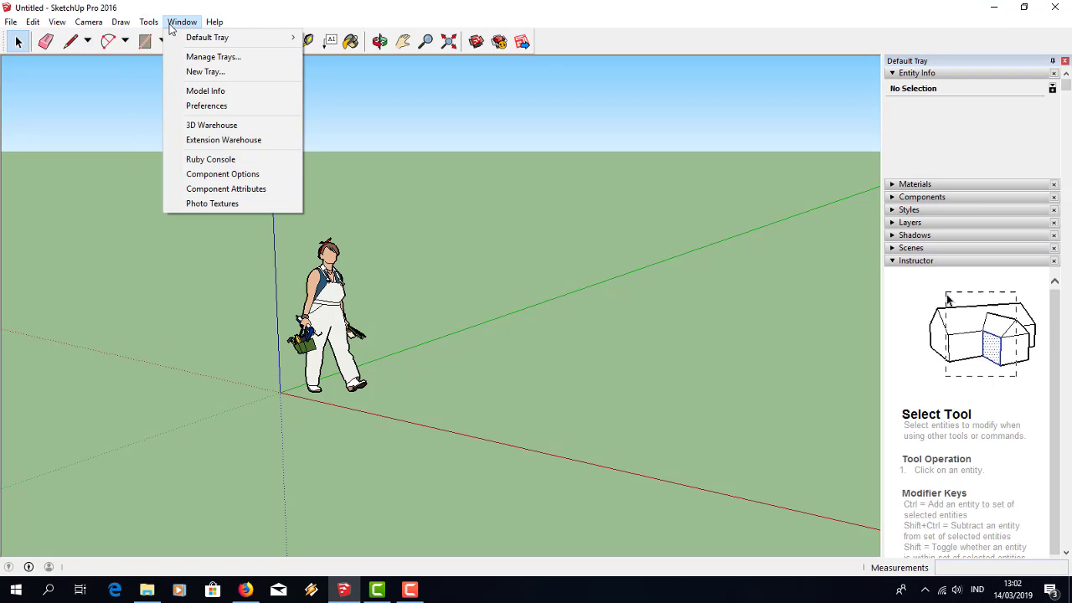
click(218, 140)
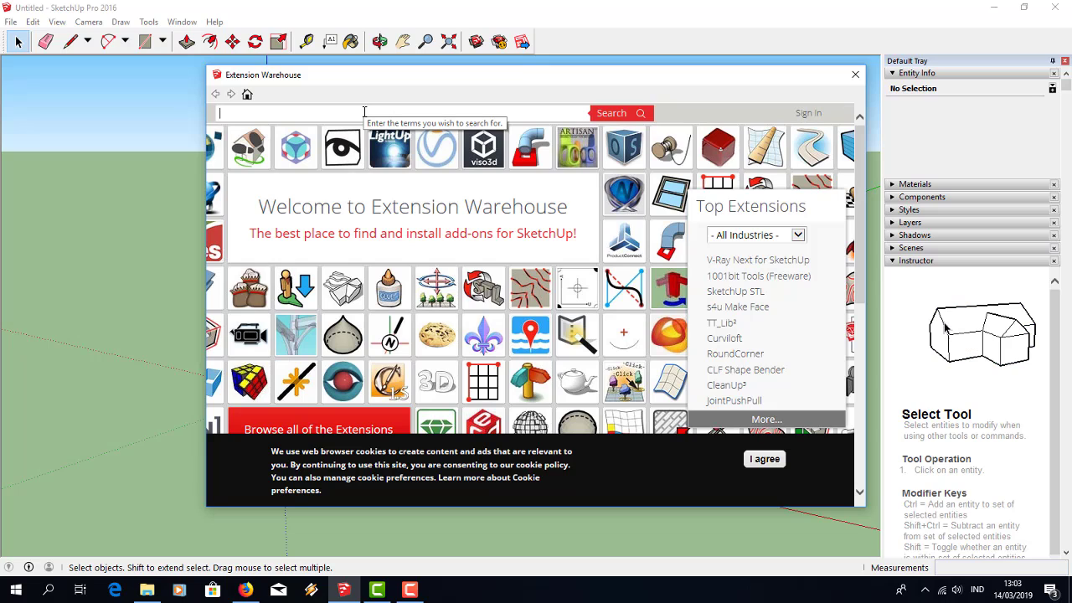
text(conso)
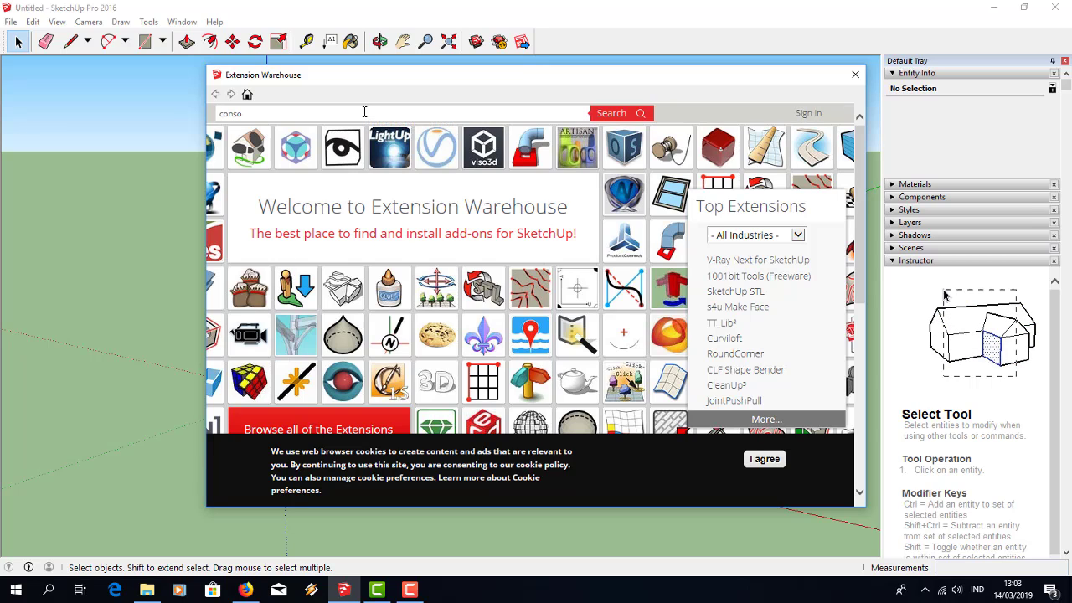
text(le)
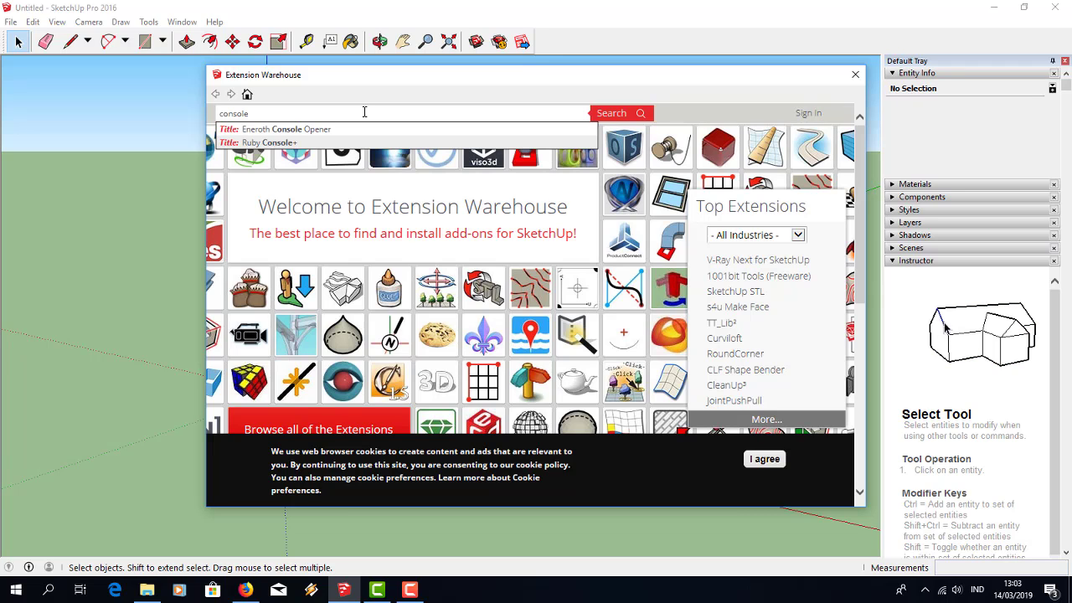
key(Return)
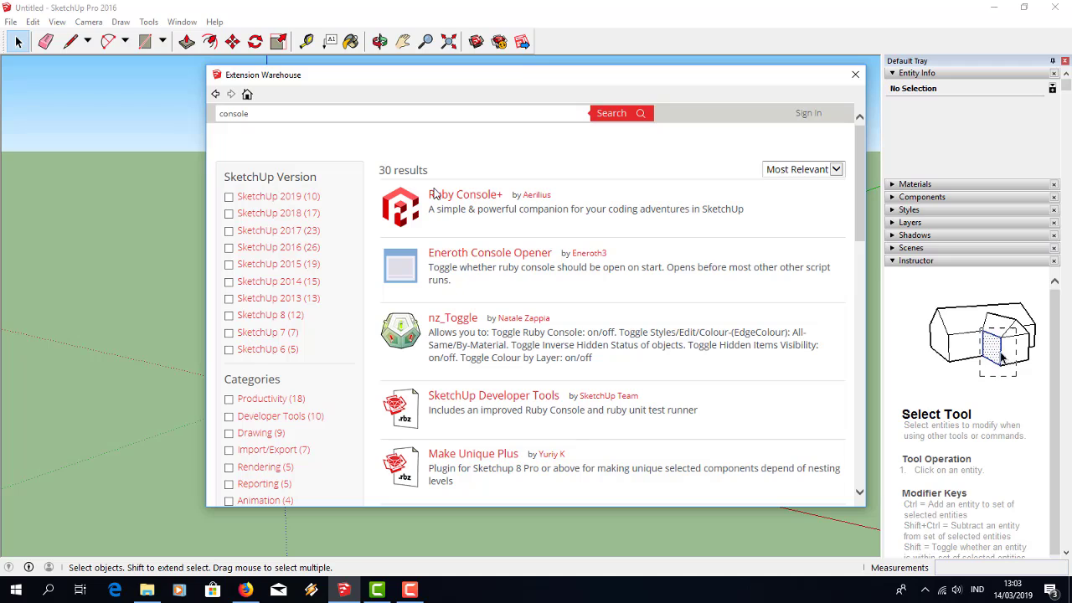
click(476, 204)
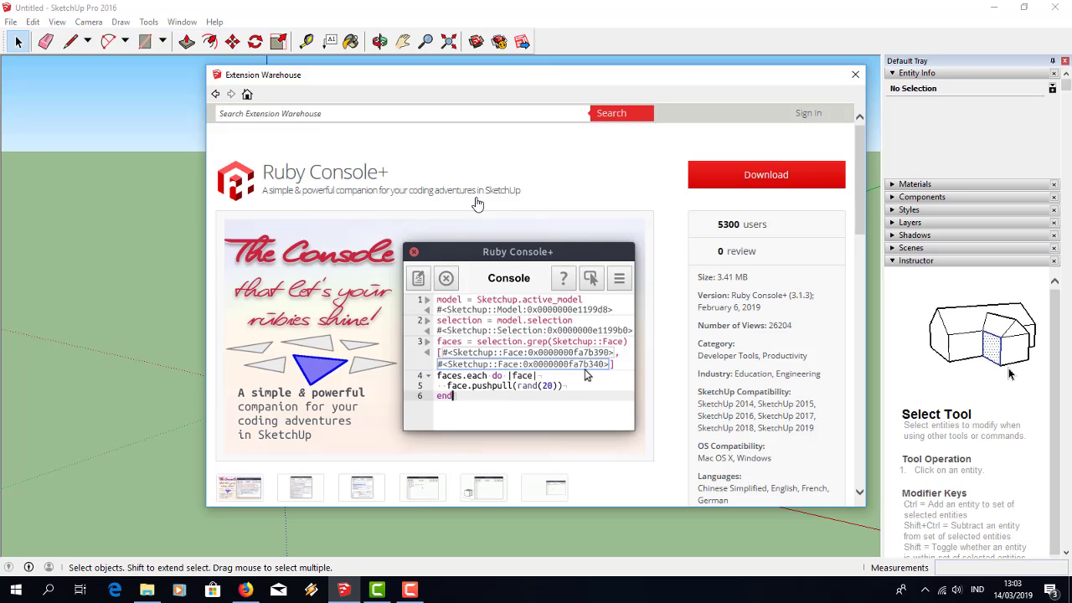
- Sign in to the Trimble account from Download, then start installing Ruby Console+
click(763, 174)
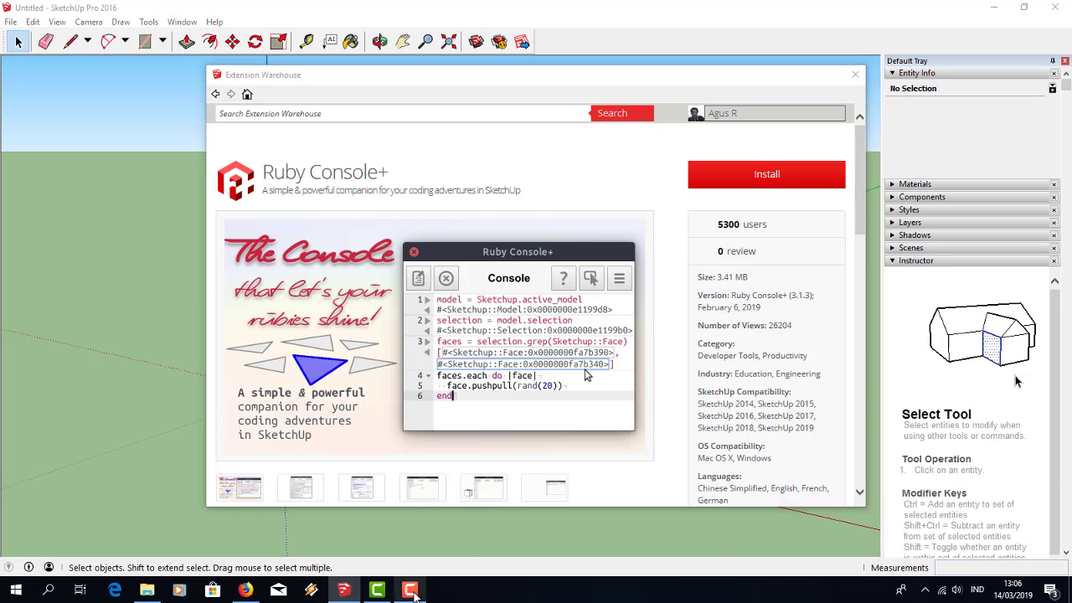
click(426, 593)
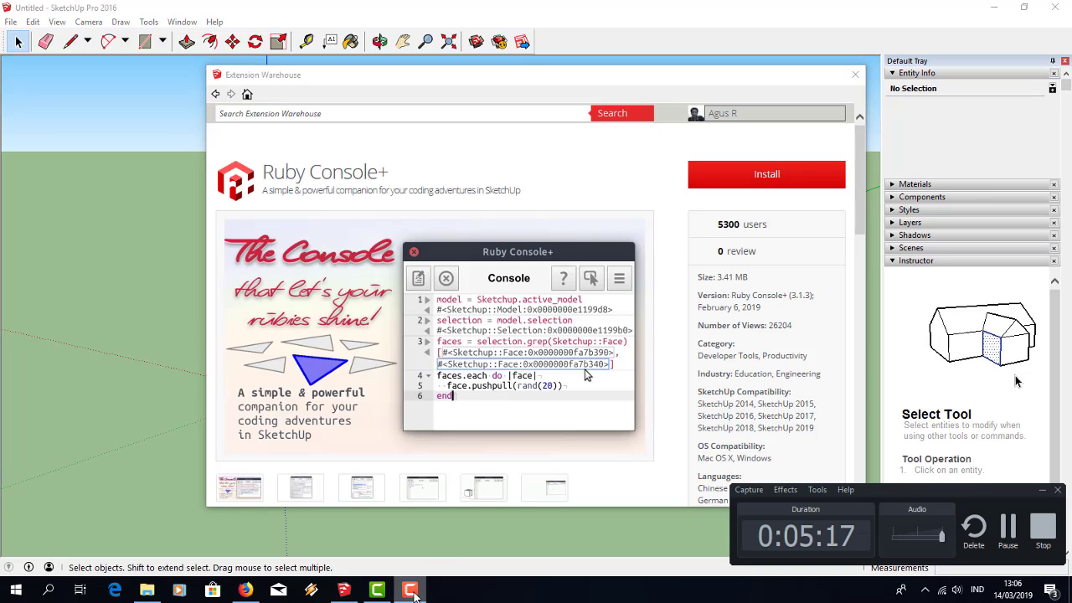
click(796, 176)
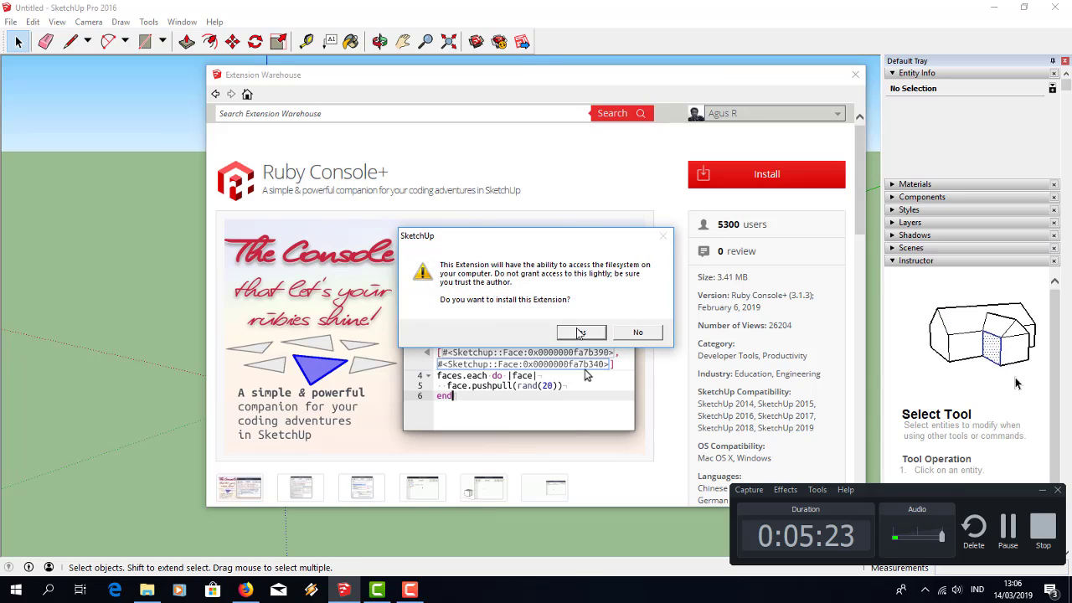
- Confirm the Ruby Console+ installation and enlarge its welcome window to read it
click(579, 333)
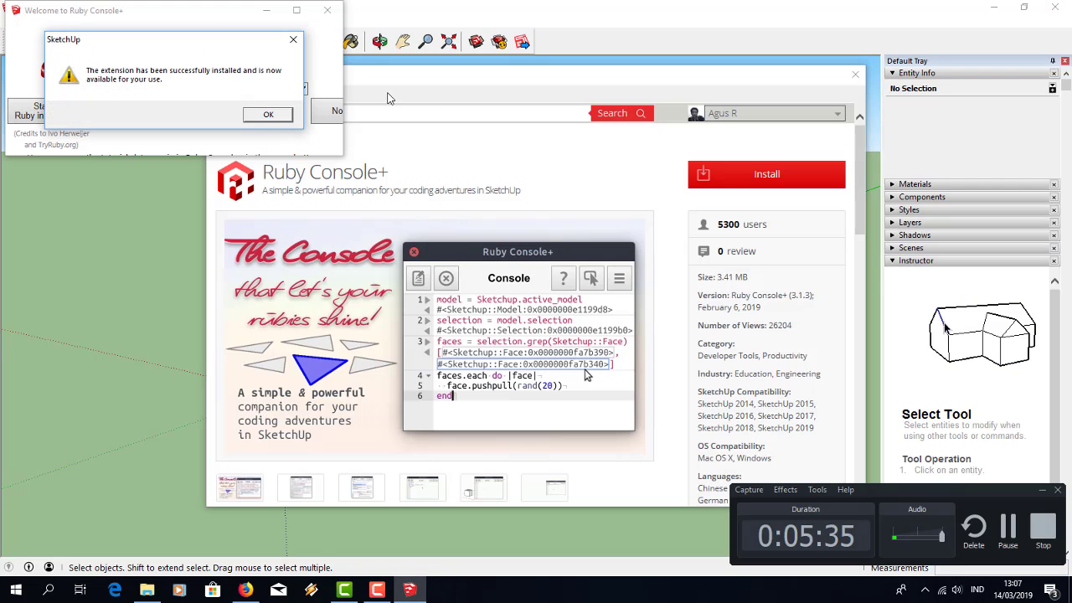
click(268, 114)
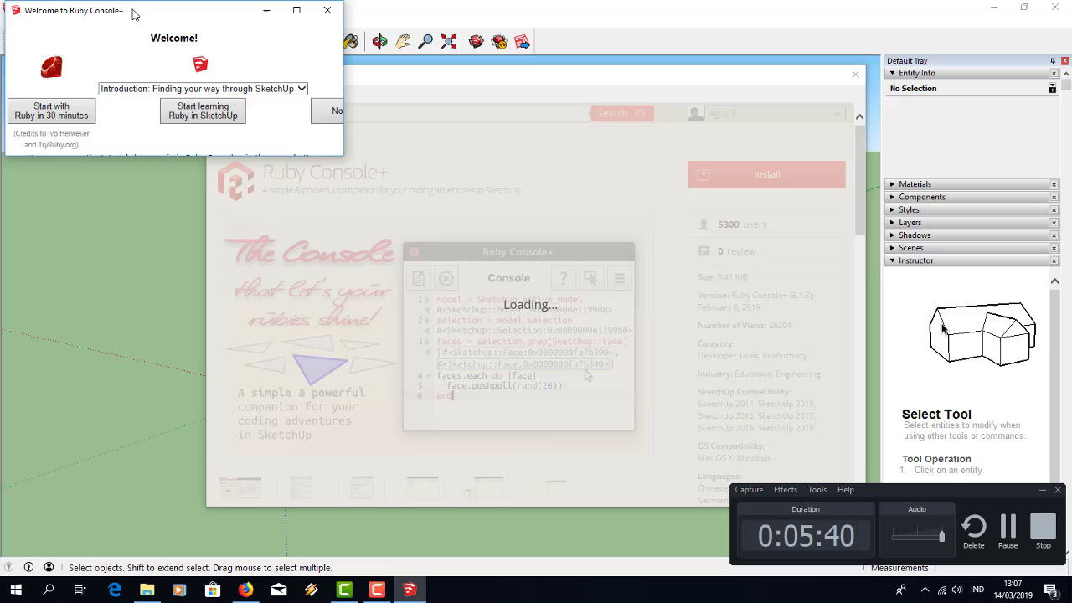
drag(136, 11, 174, 106)
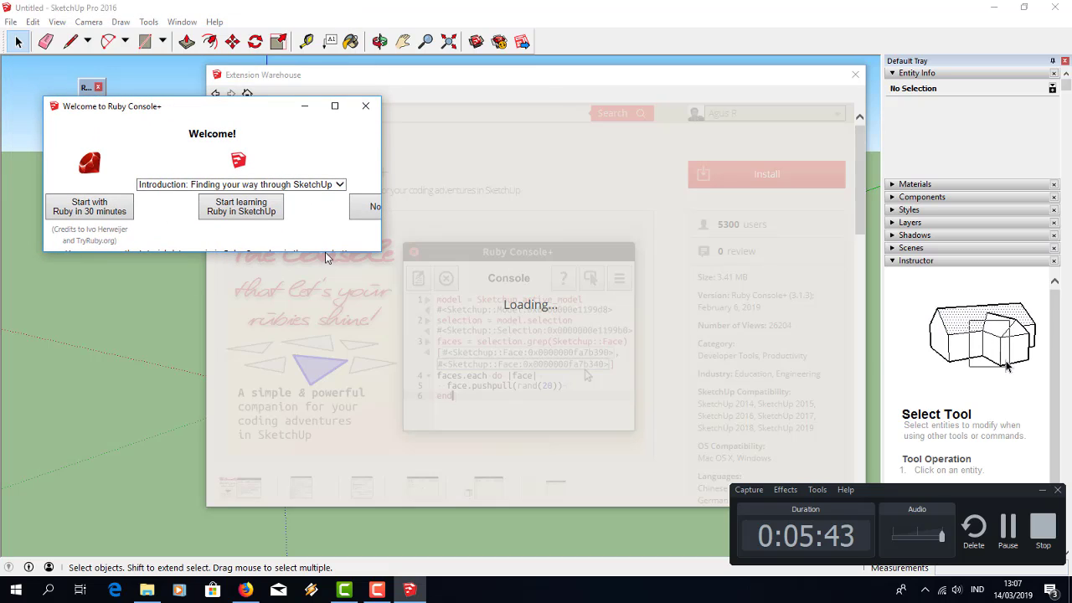
drag(326, 277, 326, 308)
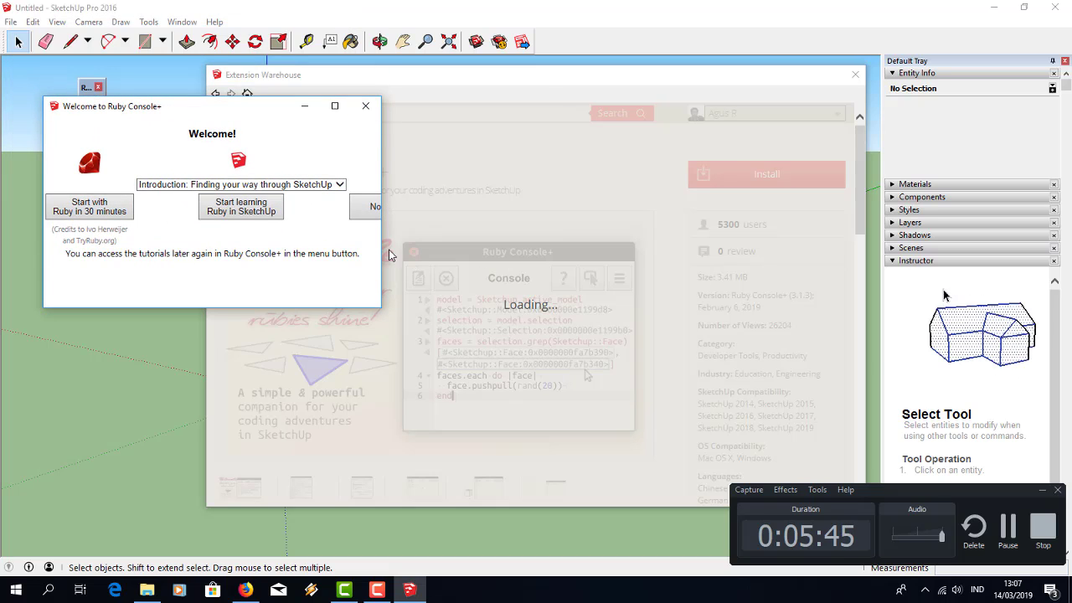
drag(381, 250, 506, 252)
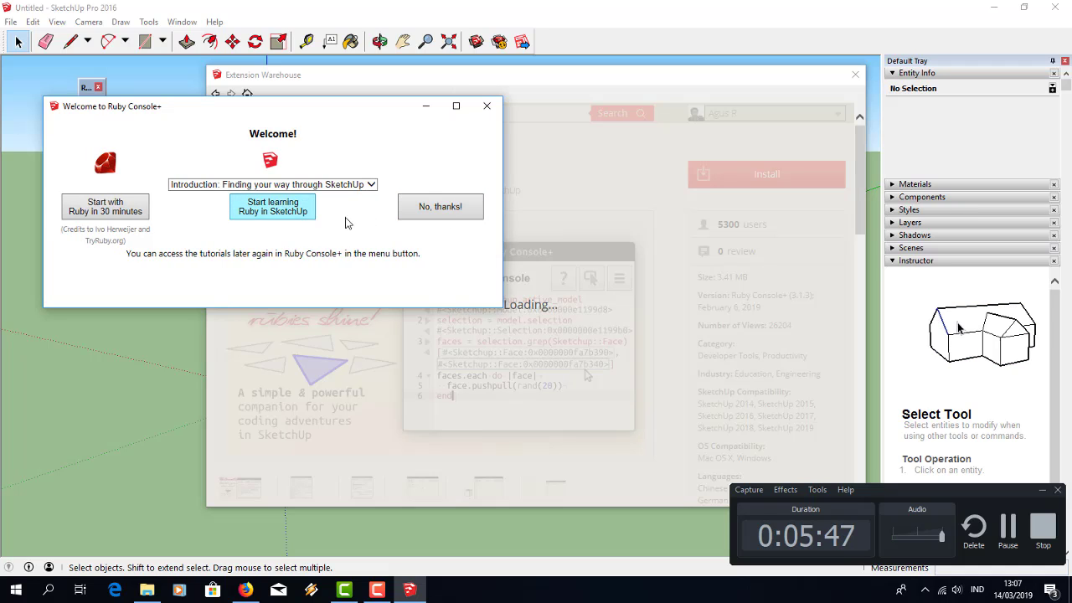
- Close the welcome window and Extension Warehouse, and dock the Ruby Console+ toolbar
click(487, 105)
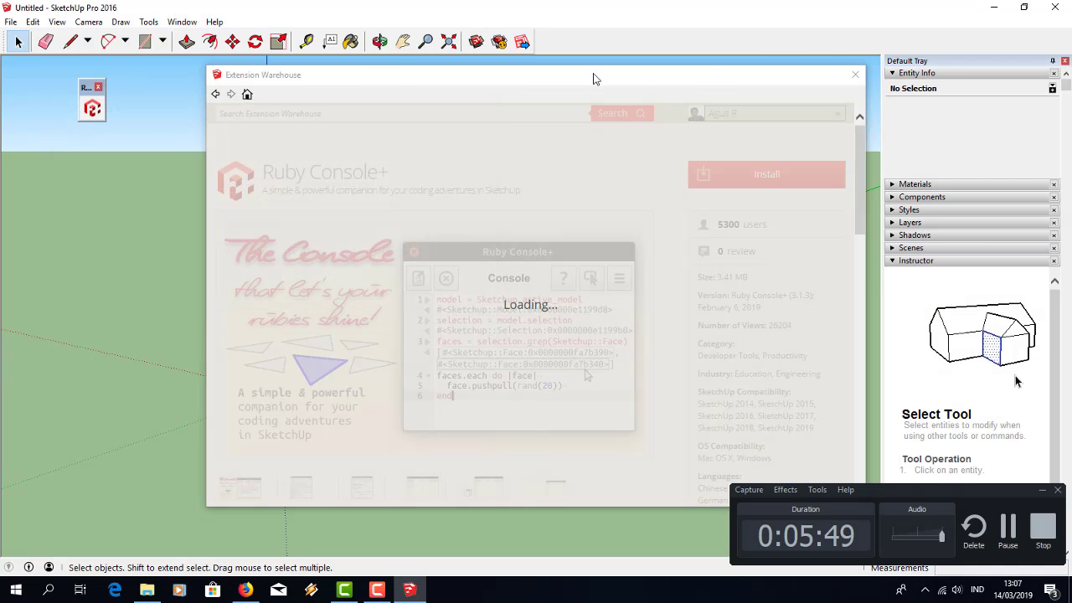
click(855, 75)
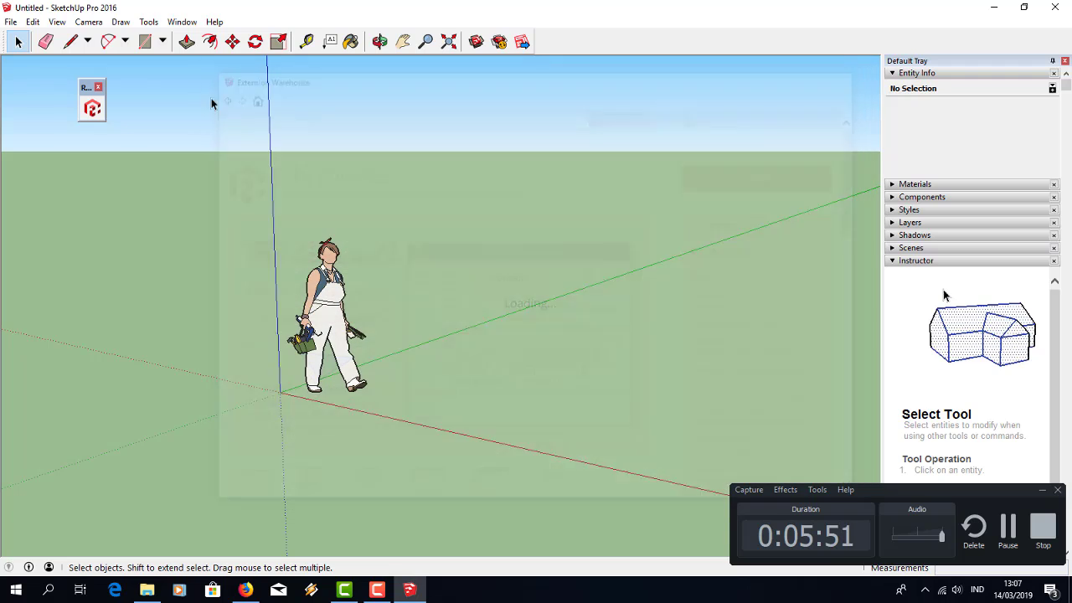
drag(89, 88, 539, 53)
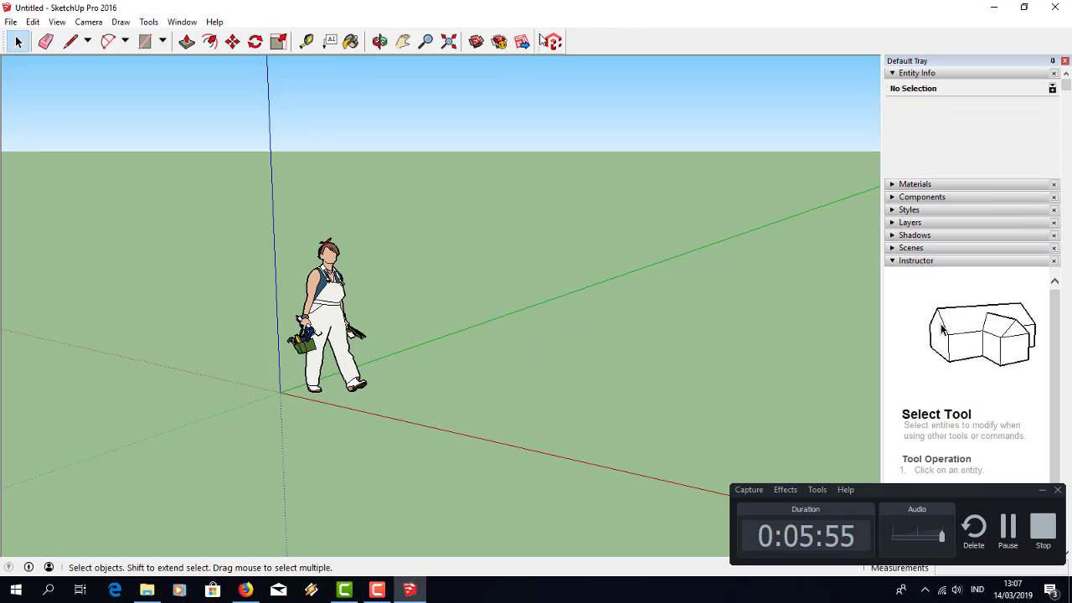
- Check the Window menu lists Ruby Console+ and look through the other menus
click(181, 22)
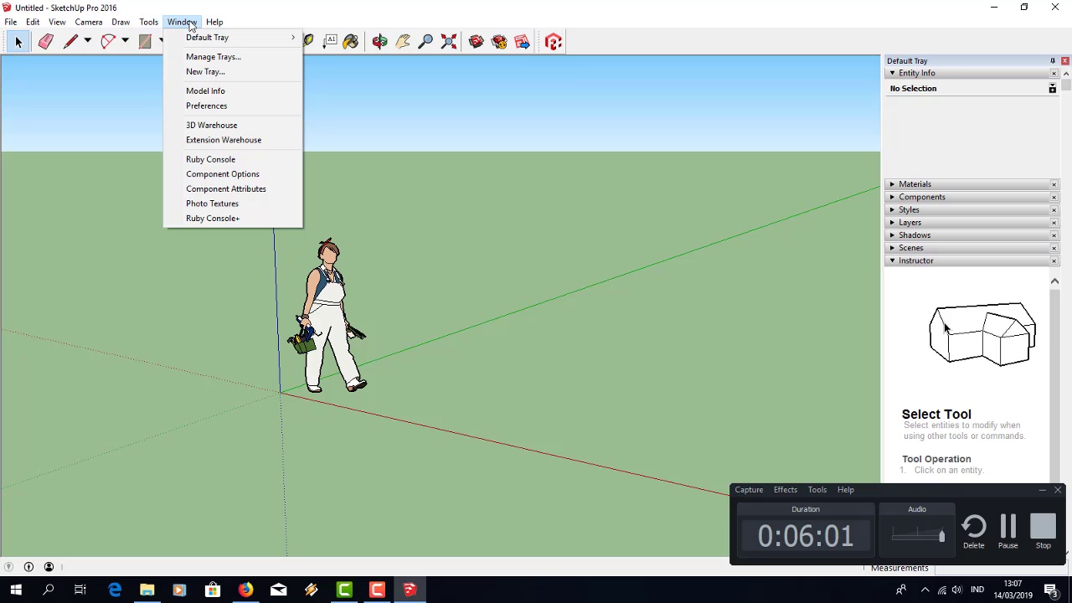
click(210, 140)
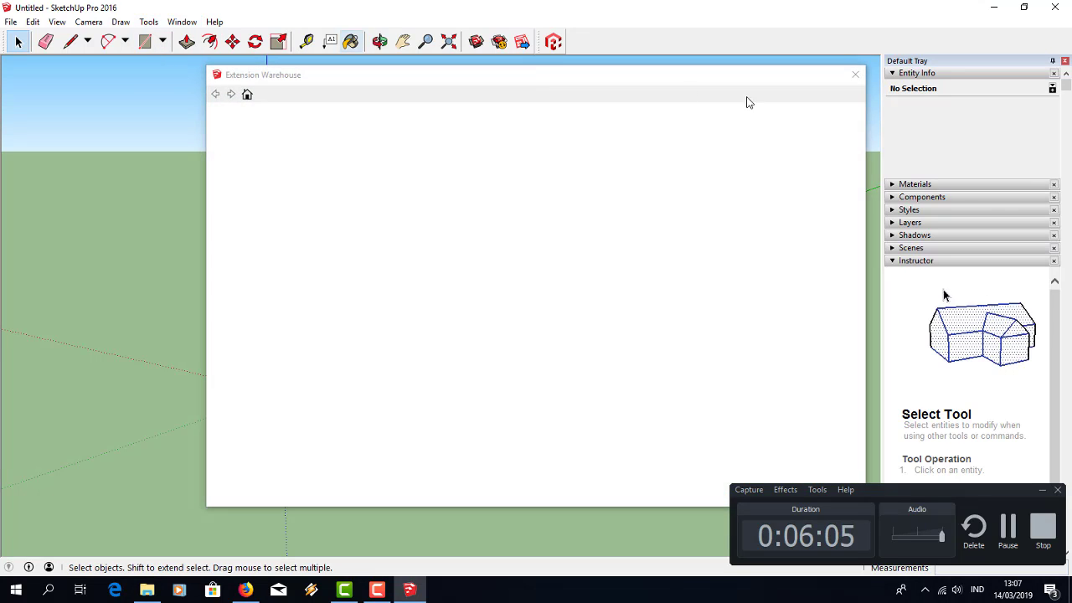
click(853, 76)
click(149, 22)
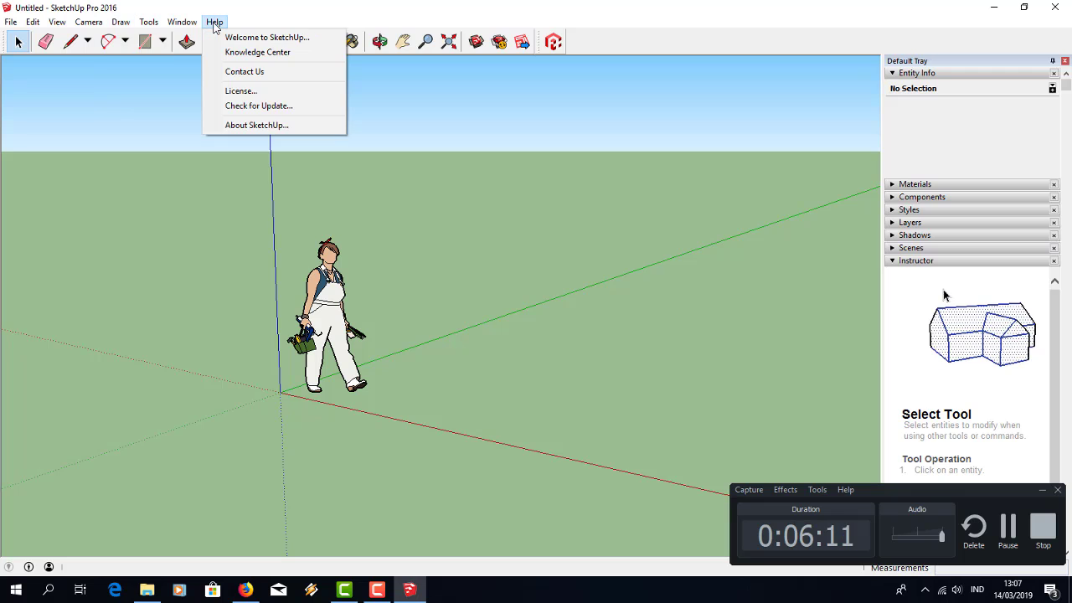
click(636, 243)
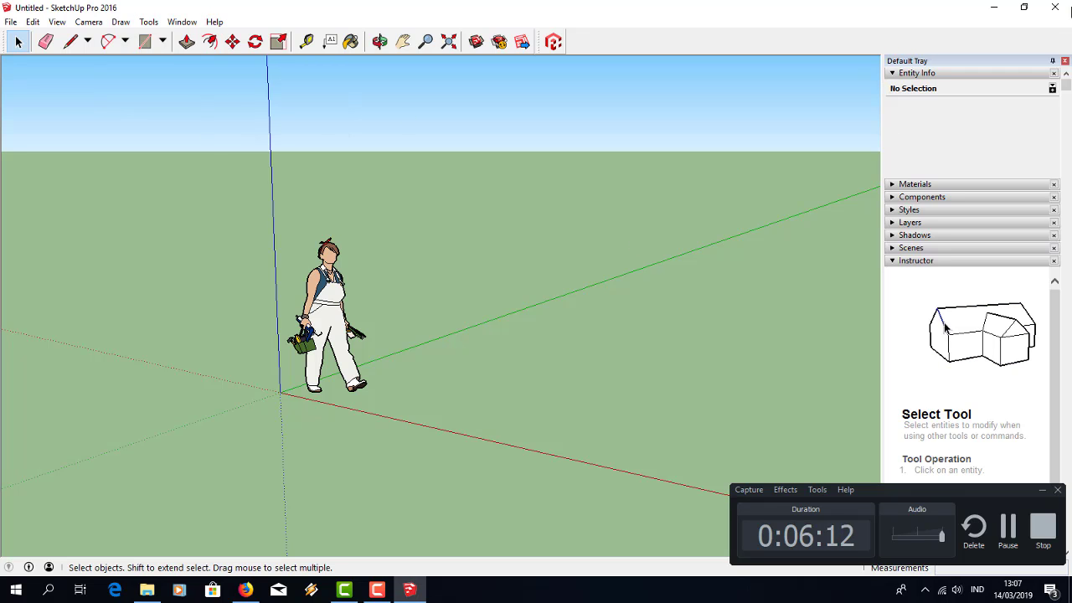
- Exit SketchUp, relaunch SketchUp 2016 from the desktop icon, and start a new model
click(1055, 6)
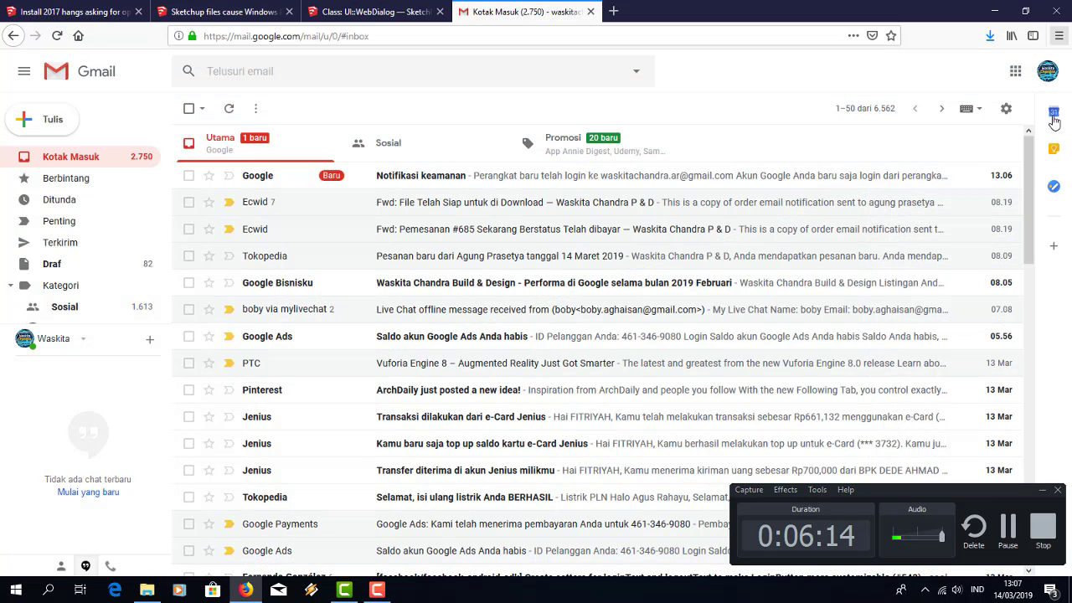
click(466, 176)
click(993, 11)
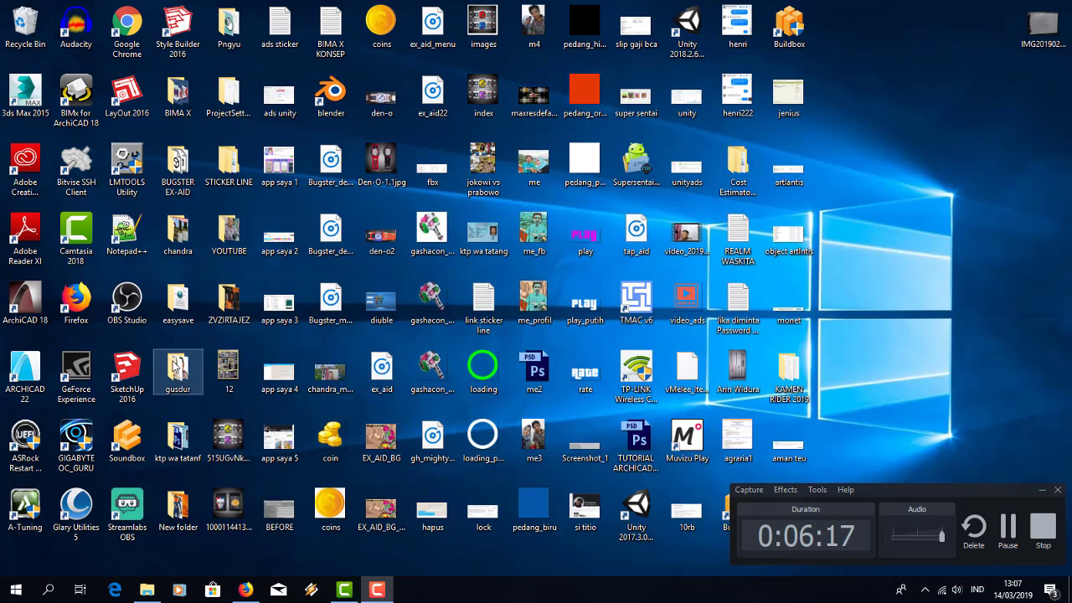
double_click(127, 372)
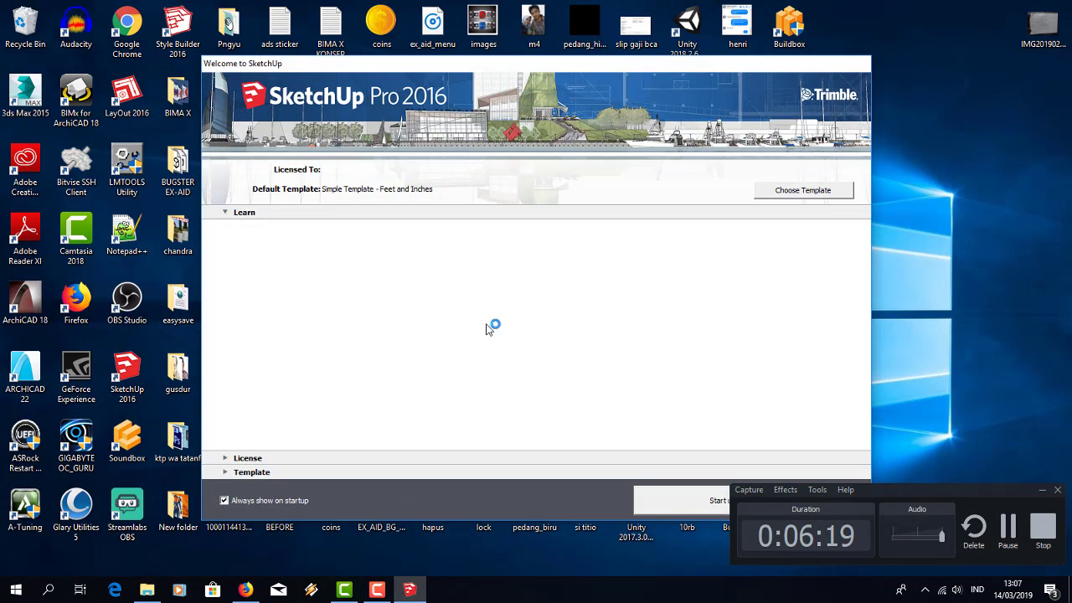
click(691, 513)
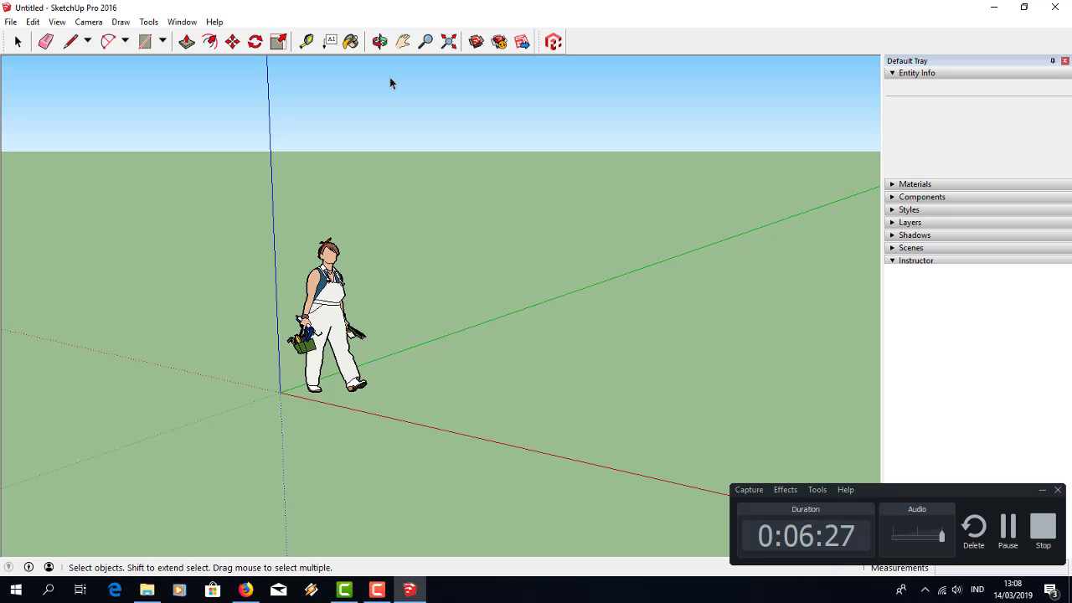
- Open System Preferences from the Window menu and view the Workspace and Applications pages
click(182, 21)
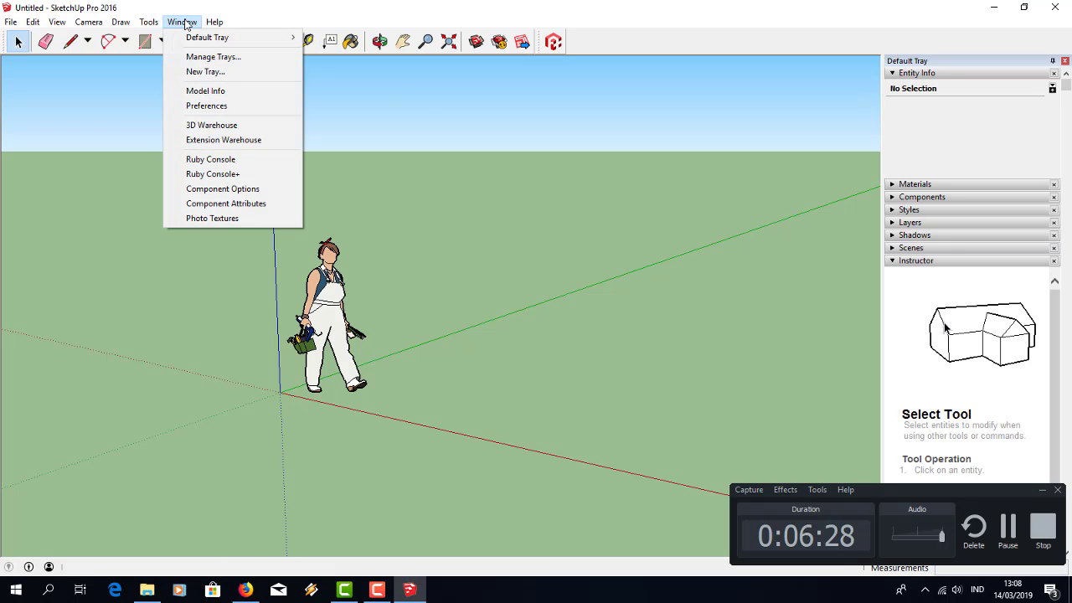
click(255, 108)
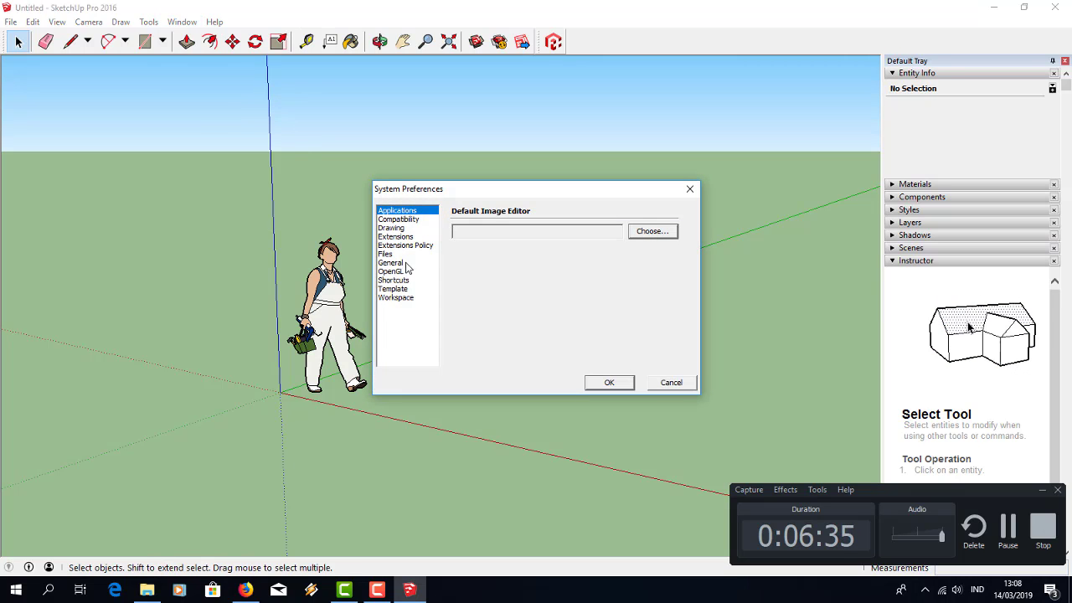
click(395, 297)
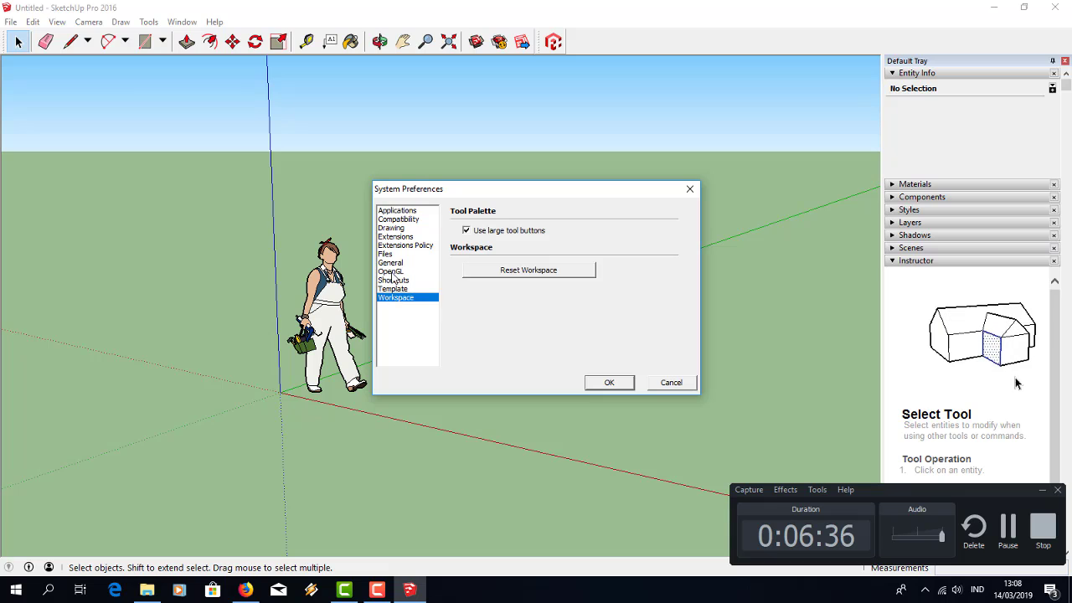
click(396, 210)
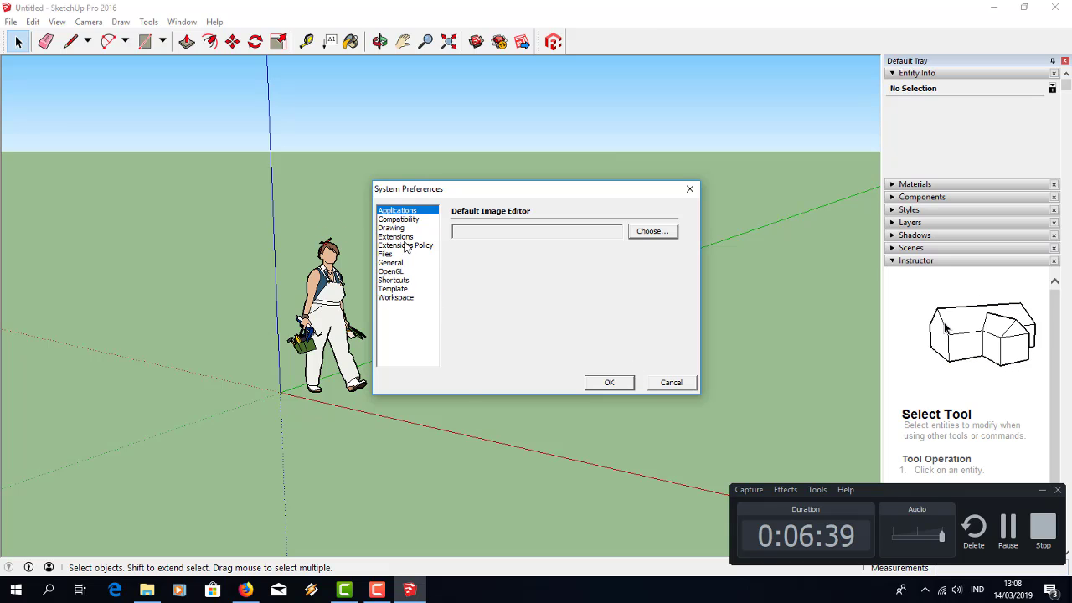
- Install AutogenerateRAB.rbz from Downloads on the Extensions page and view its details
click(407, 236)
scroll(531, 256, down, 1)
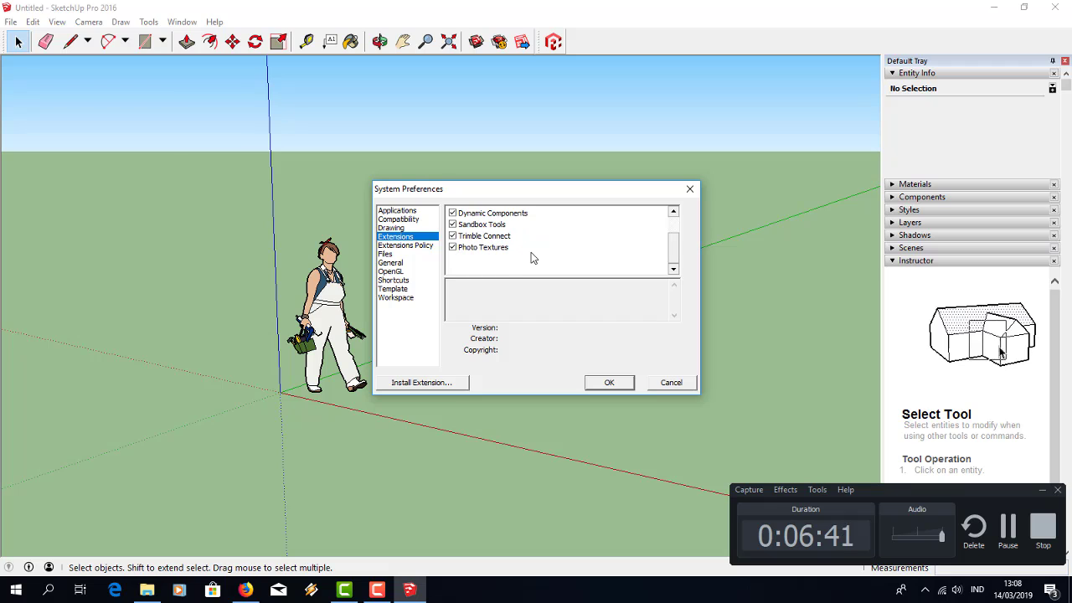
scroll(531, 252, up, 1)
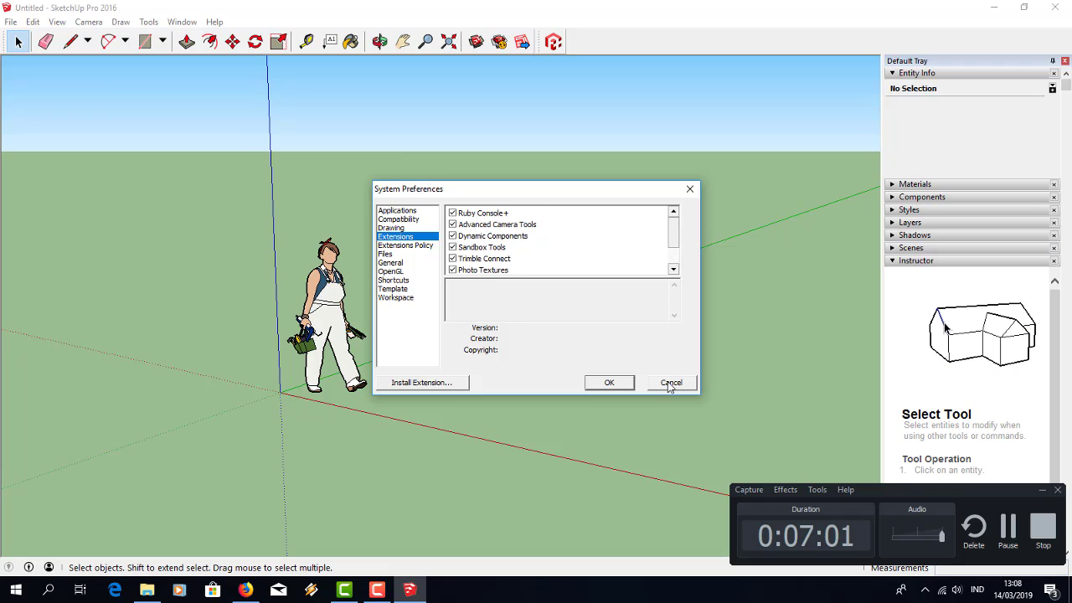
click(423, 384)
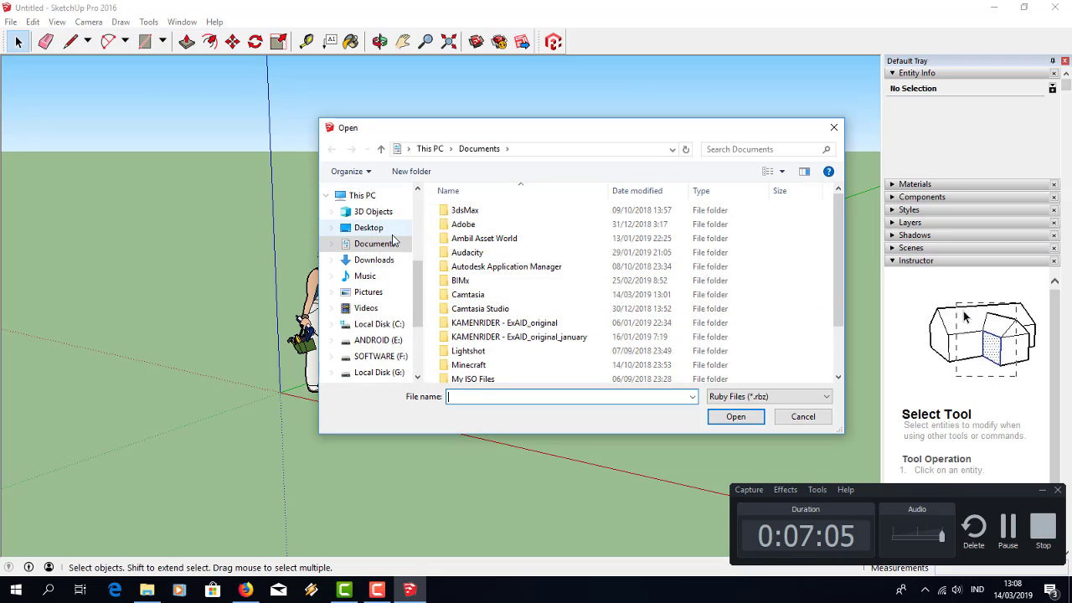
click(374, 264)
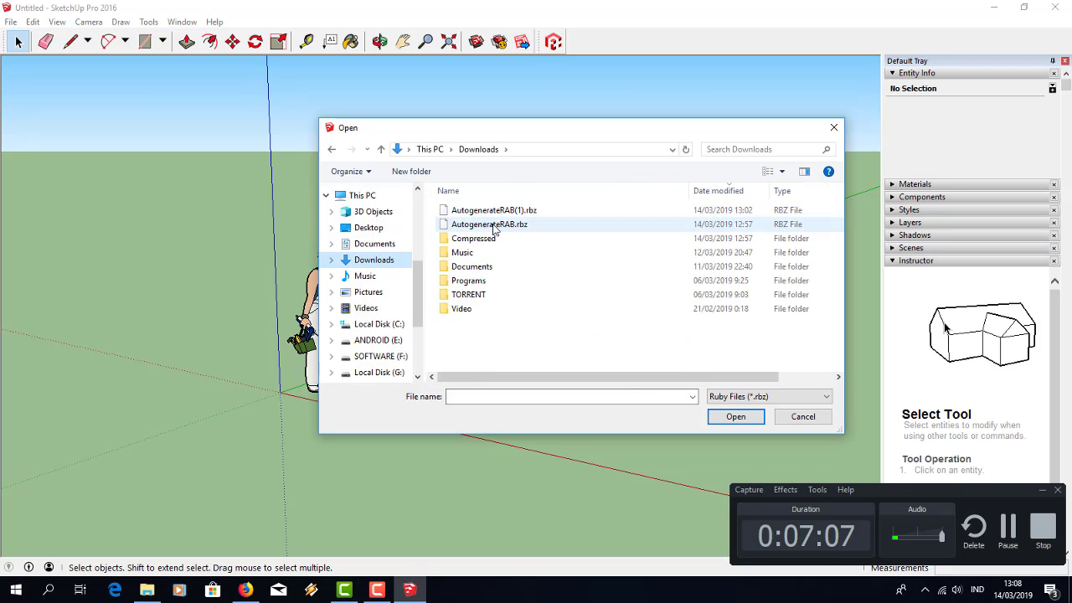
double_click(494, 225)
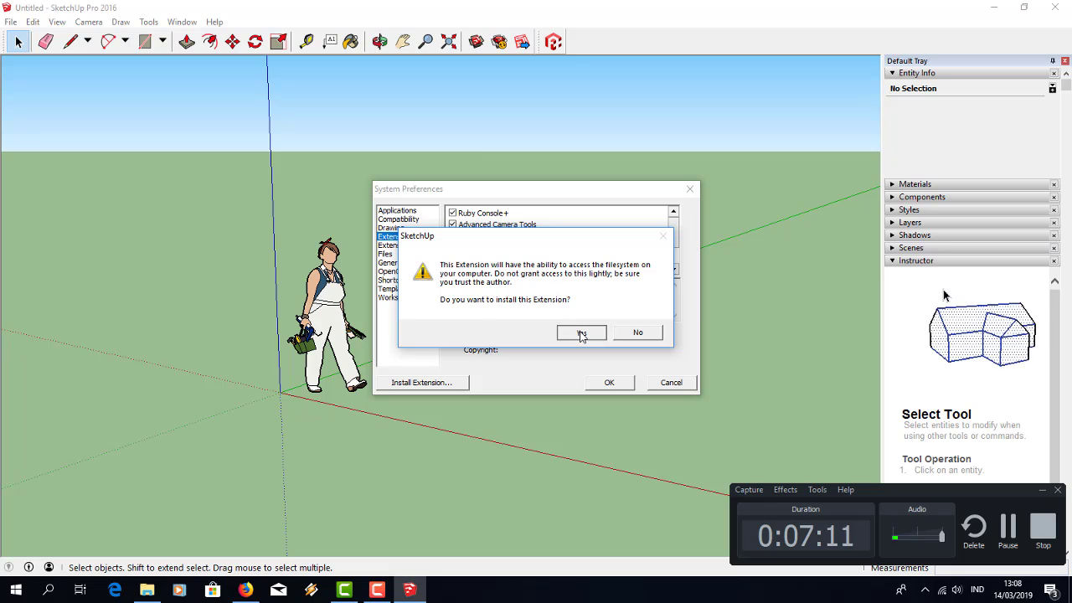
click(585, 332)
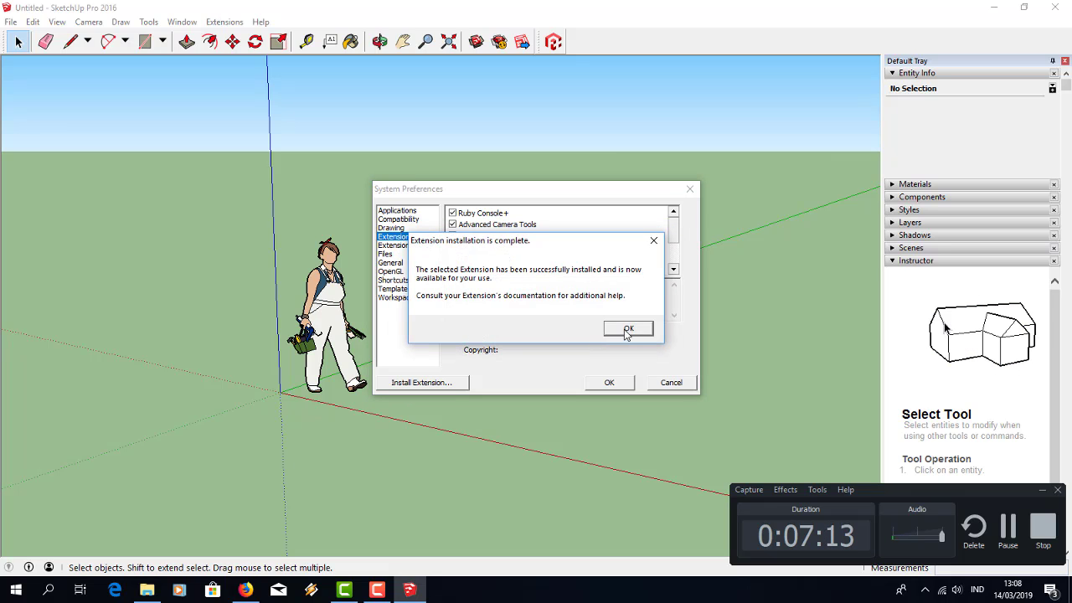
click(626, 328)
scroll(517, 240, down, 1)
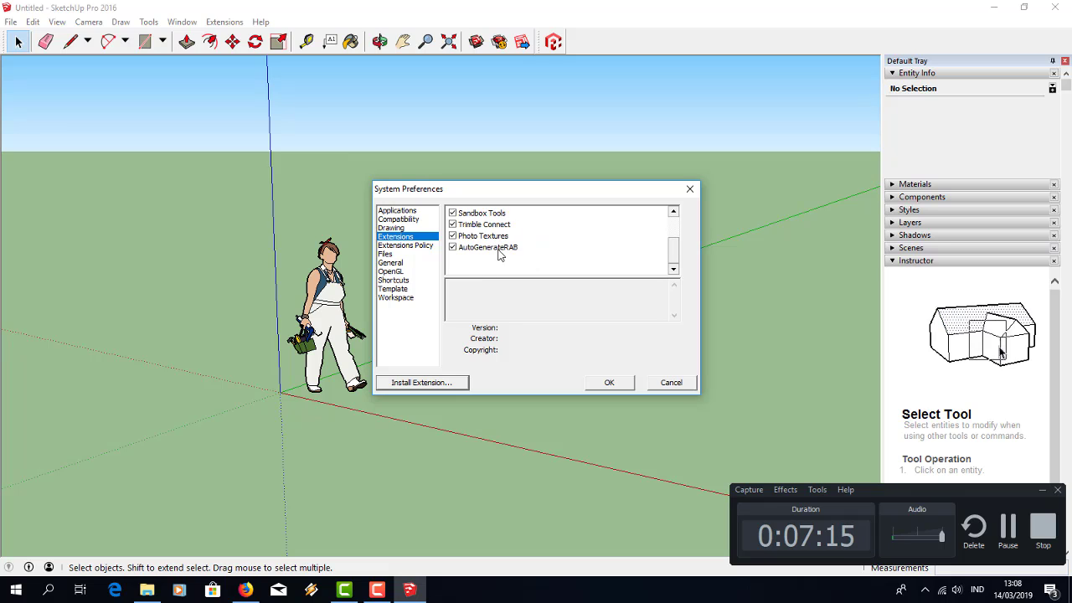
click(501, 248)
- Close Preferences and launch Extensions > Auto Generate RAB > Auto Generate RAB SNI
click(610, 382)
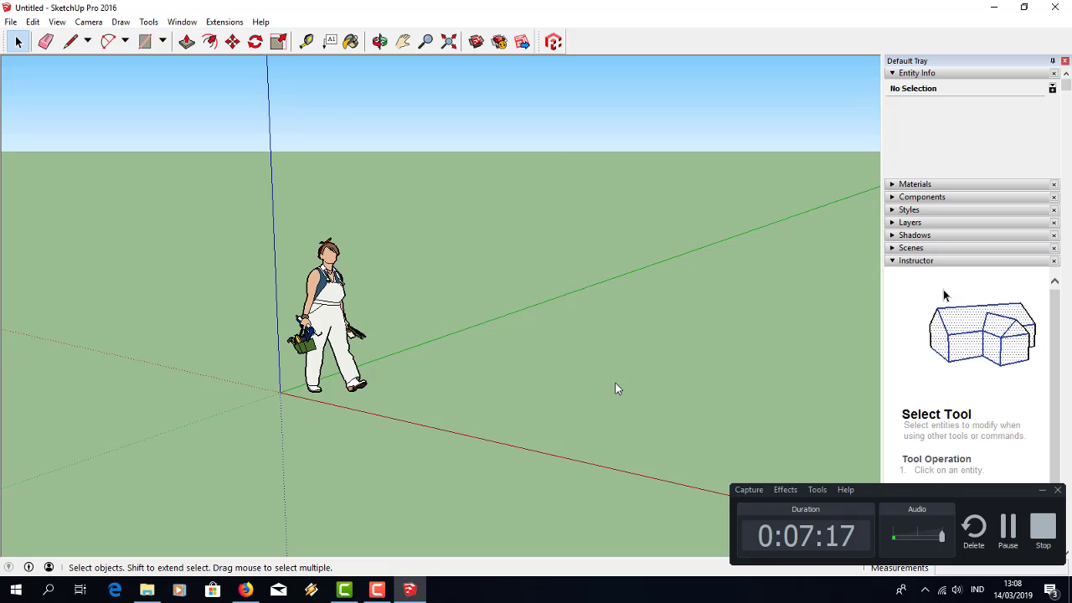
click(219, 22)
mouse_move(259, 42)
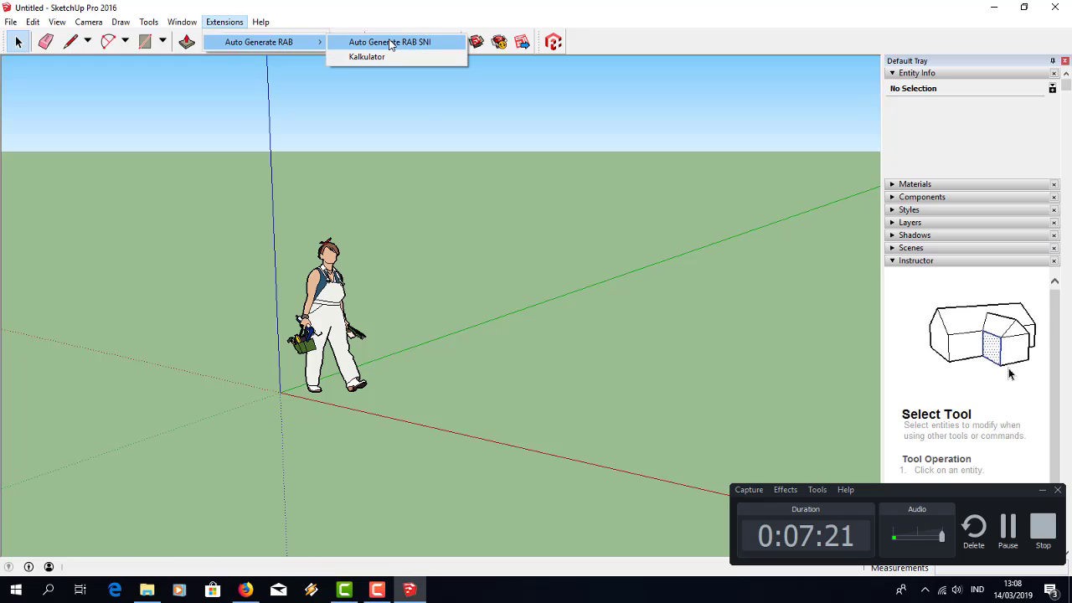
click(379, 43)
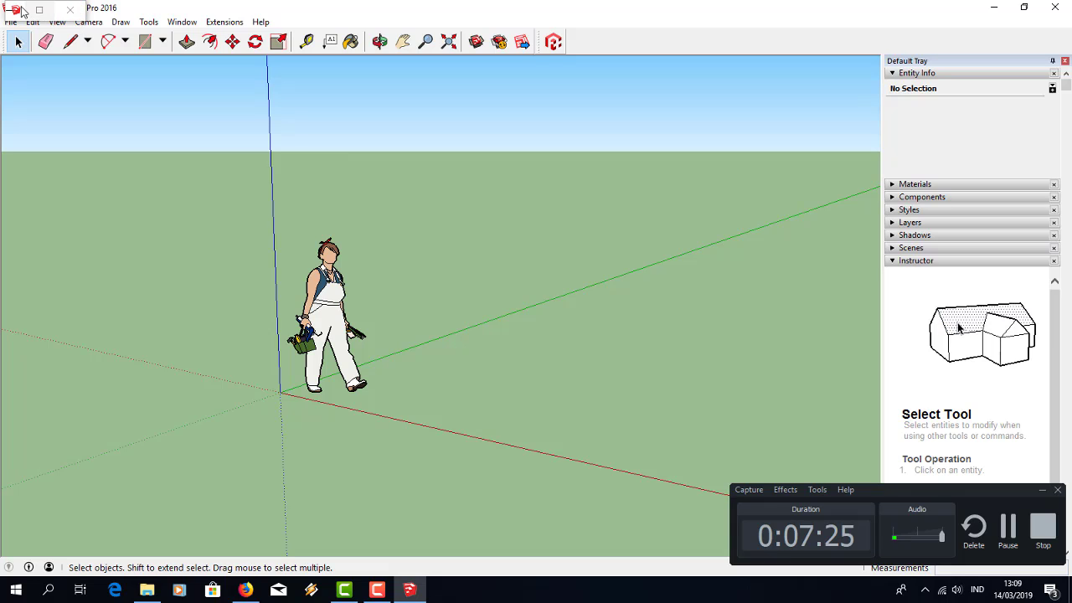
- Minimize and close the extension window, then relaunch Auto Generate RAB SNI
click(23, 12)
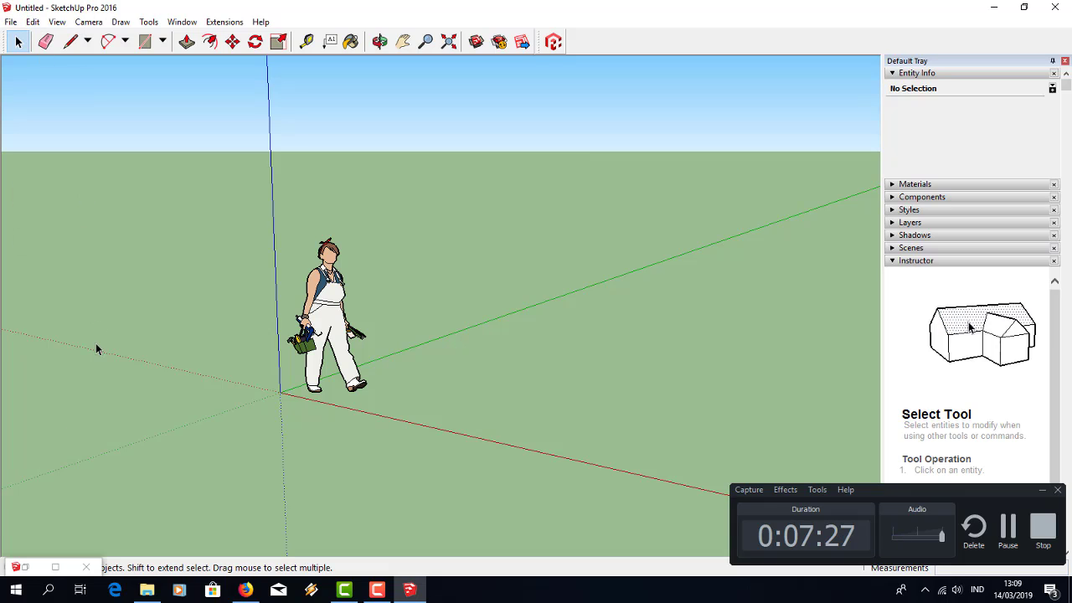
click(17, 567)
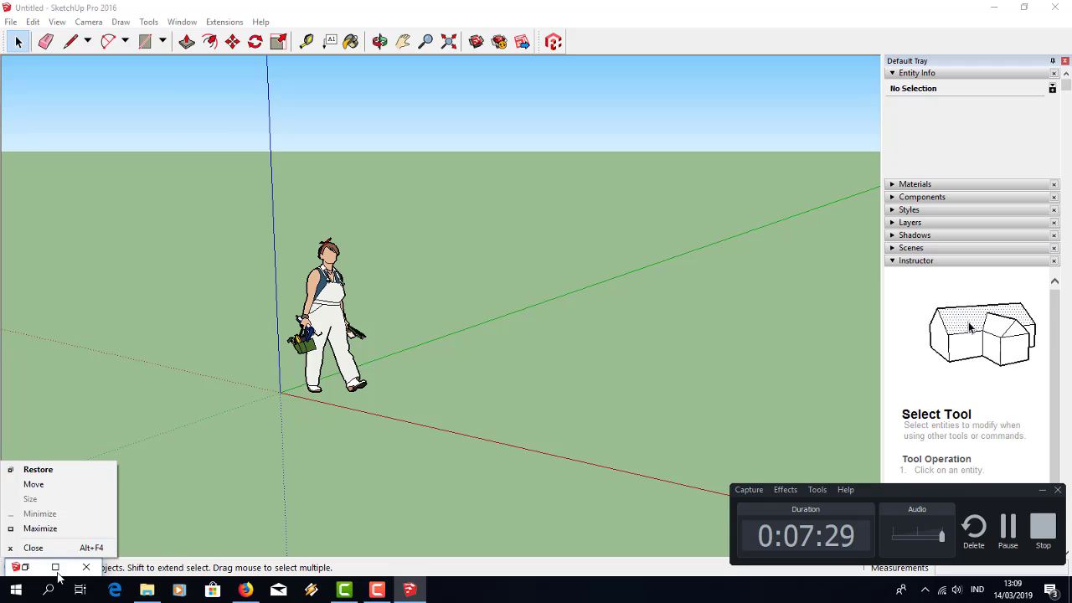
click(56, 569)
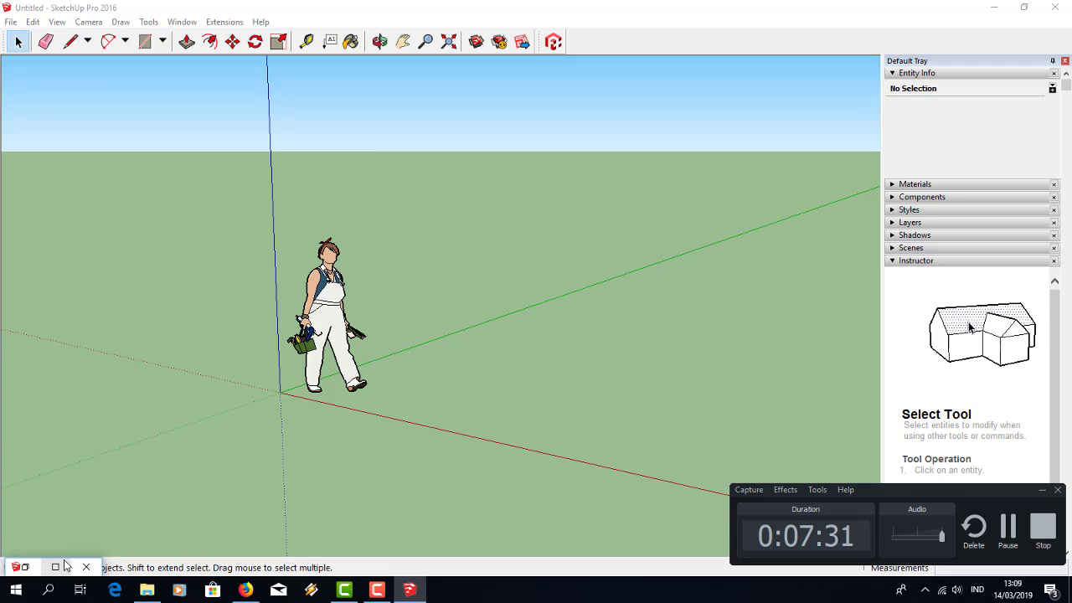
click(87, 568)
click(225, 22)
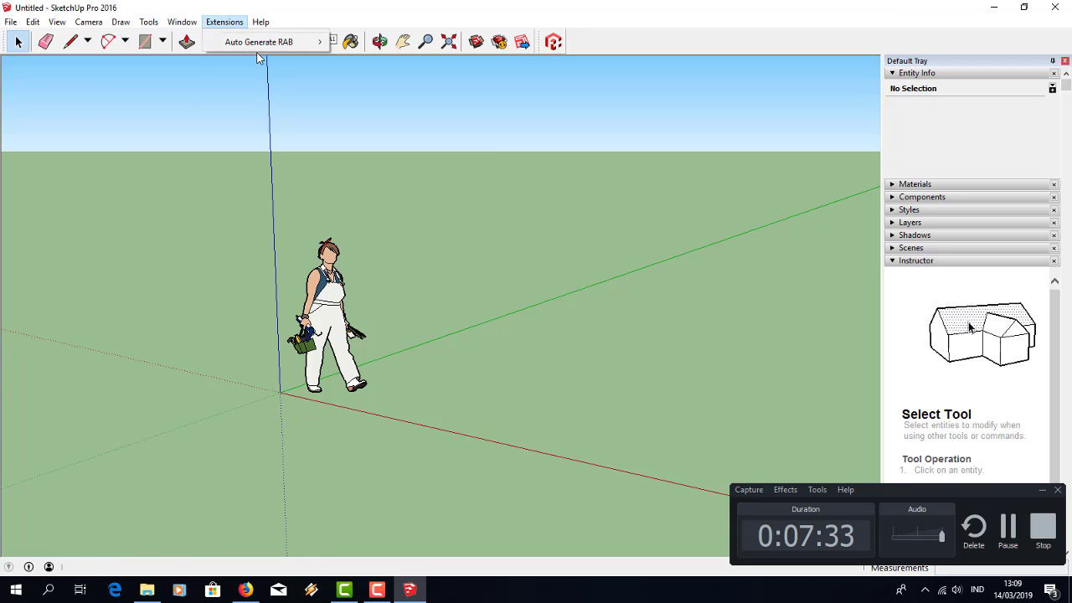
mouse_move(259, 42)
click(368, 41)
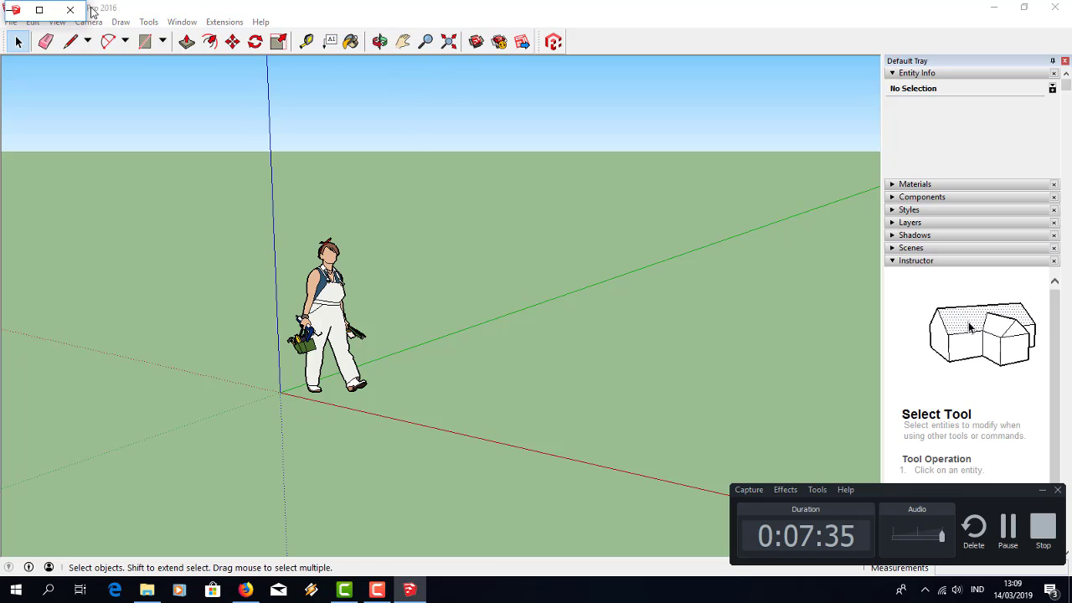
- Resize the Auto Generate RAB window to a wider size and move it over the model's centre
mouse_move(89, 15)
mouse_down()
mouse_move(621, 15)
mouse_move(553, 472)
mouse_up()
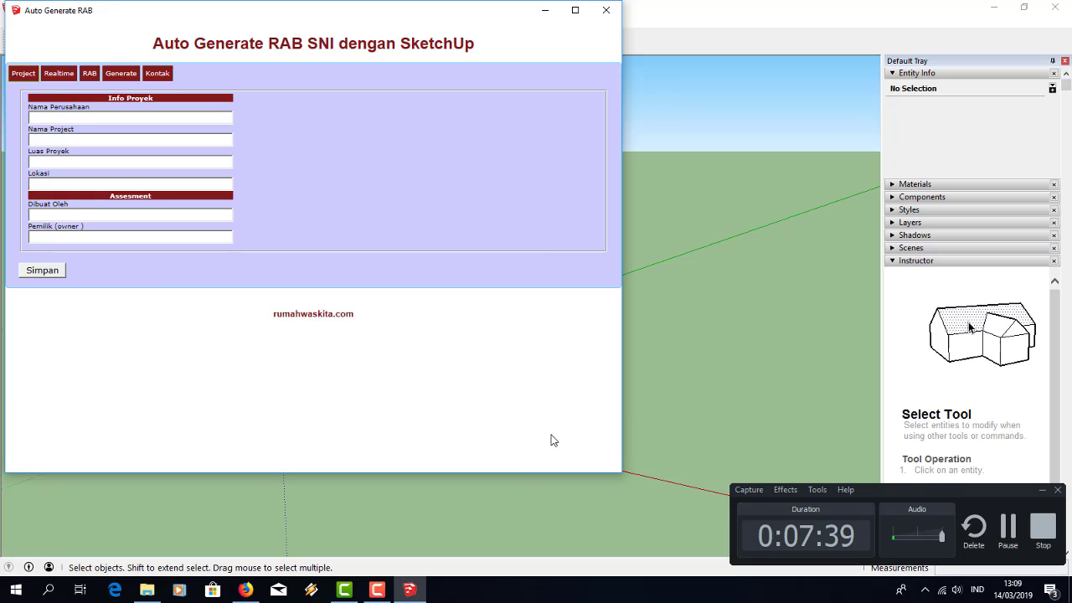
drag(181, 11, 209, 78)
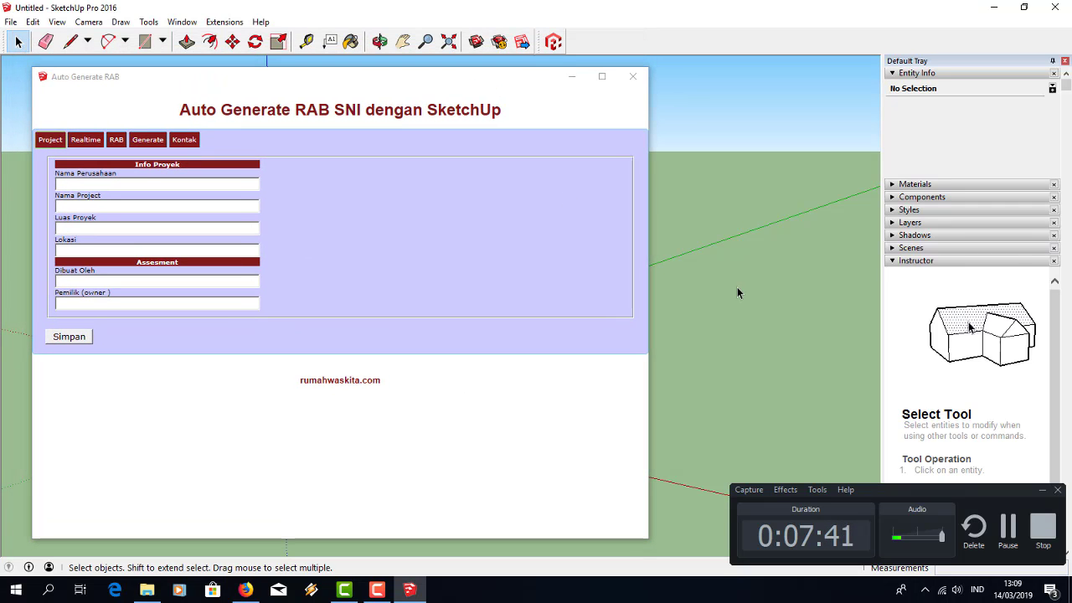
drag(647, 251, 506, 251)
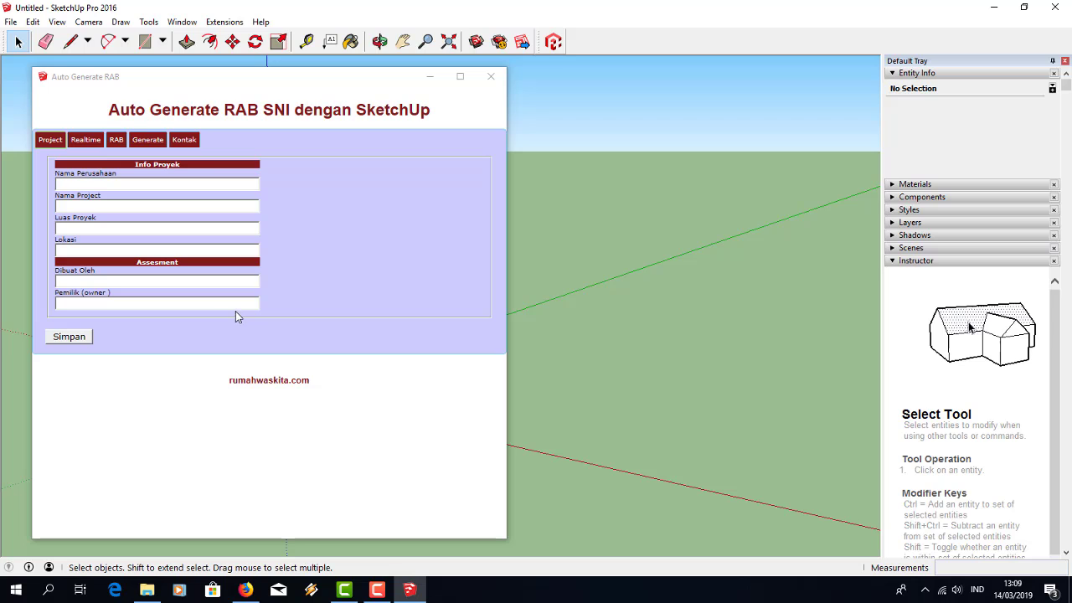
drag(224, 80, 382, 81)
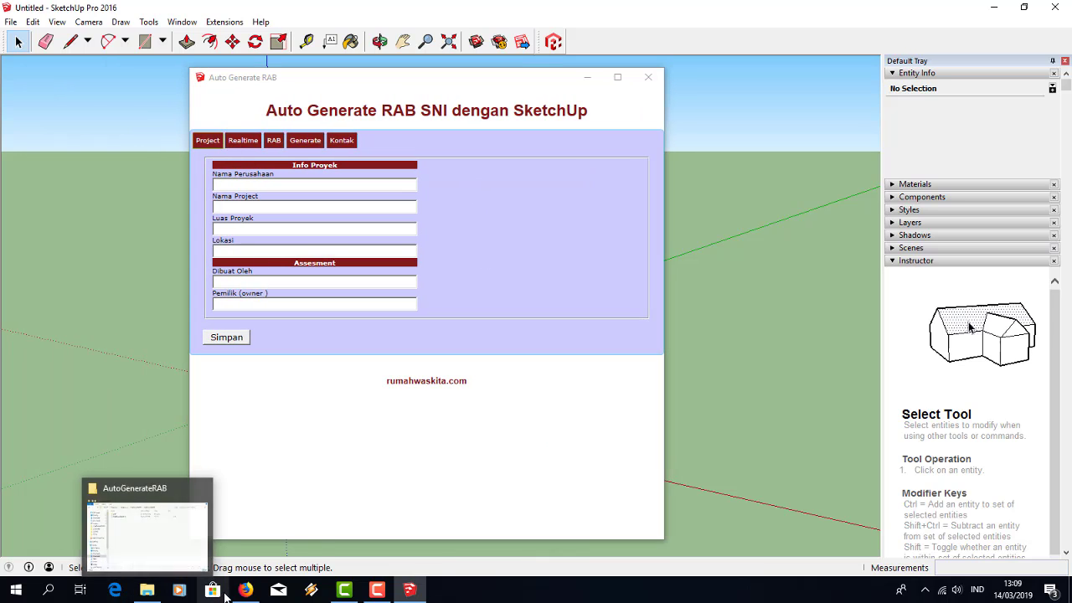
- Launch Internet Explorer, confirm version 11 in About, then minimise it back to SketchUp
click(48, 590)
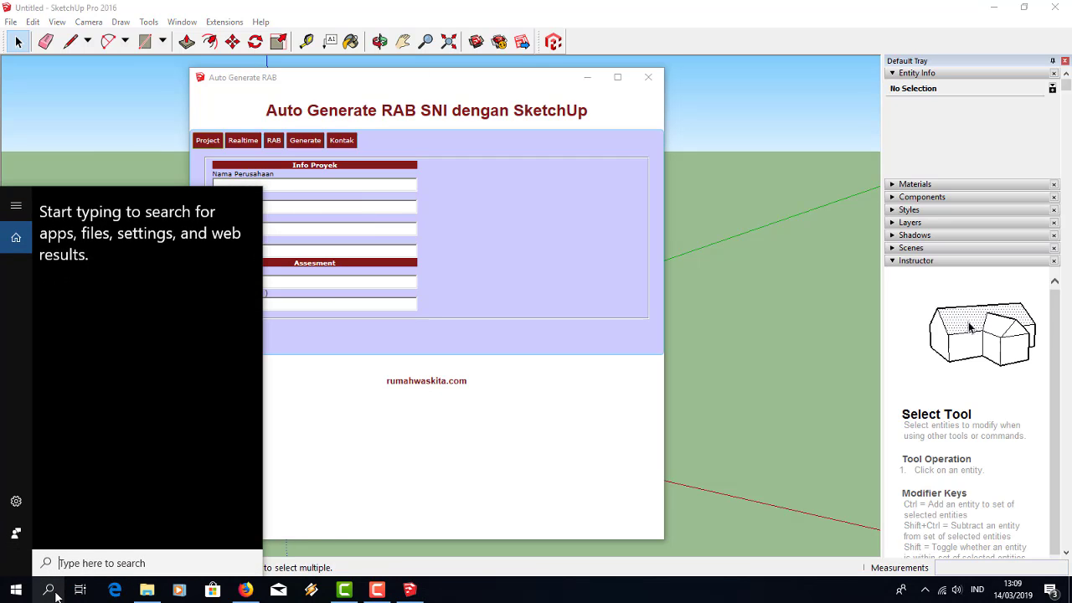
text(in)
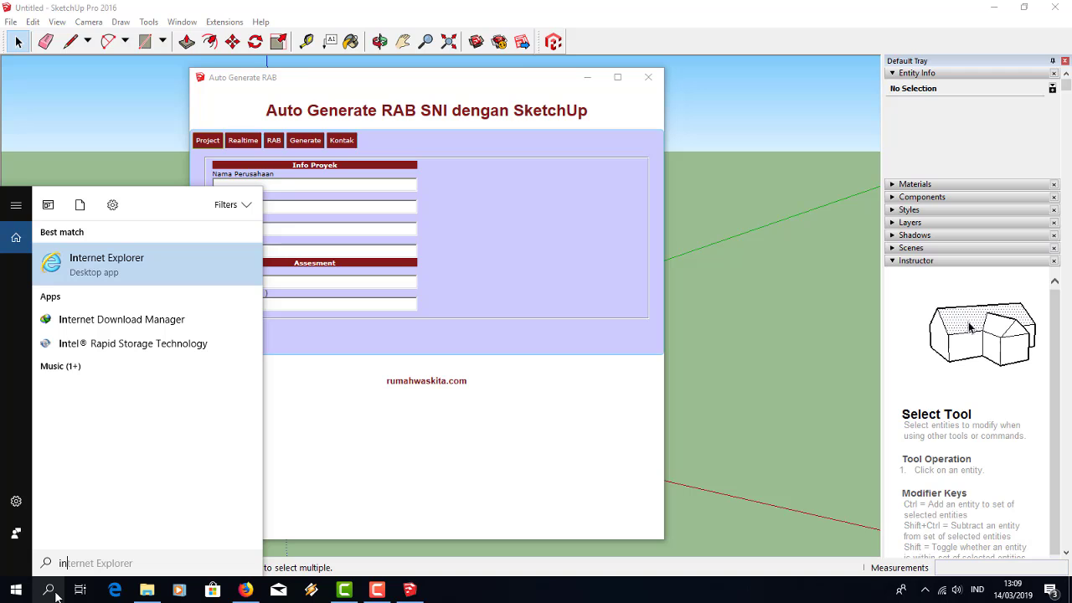
click(107, 267)
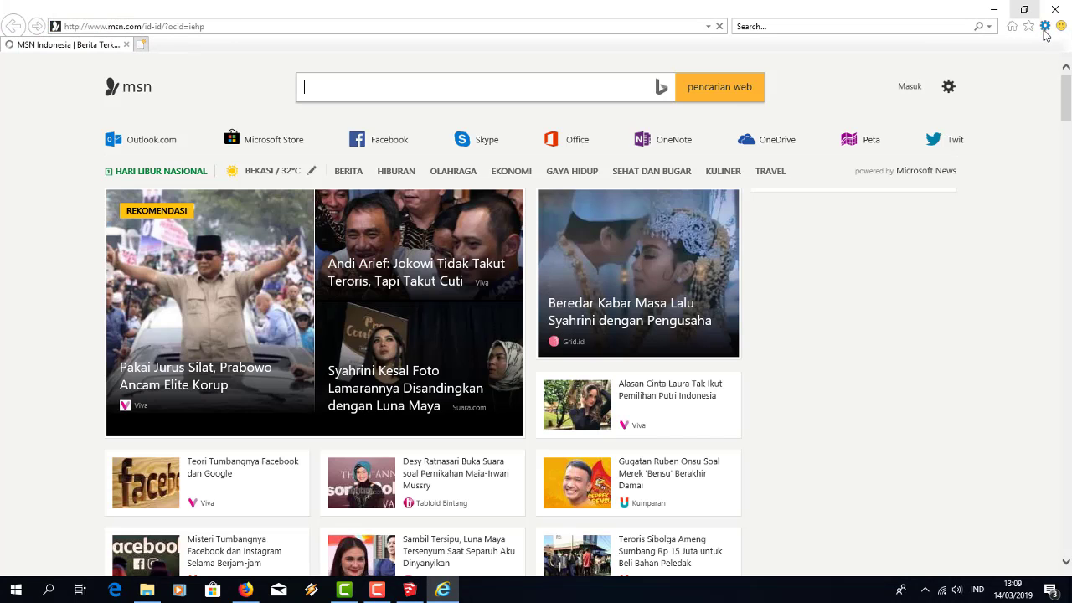
click(1045, 26)
click(969, 214)
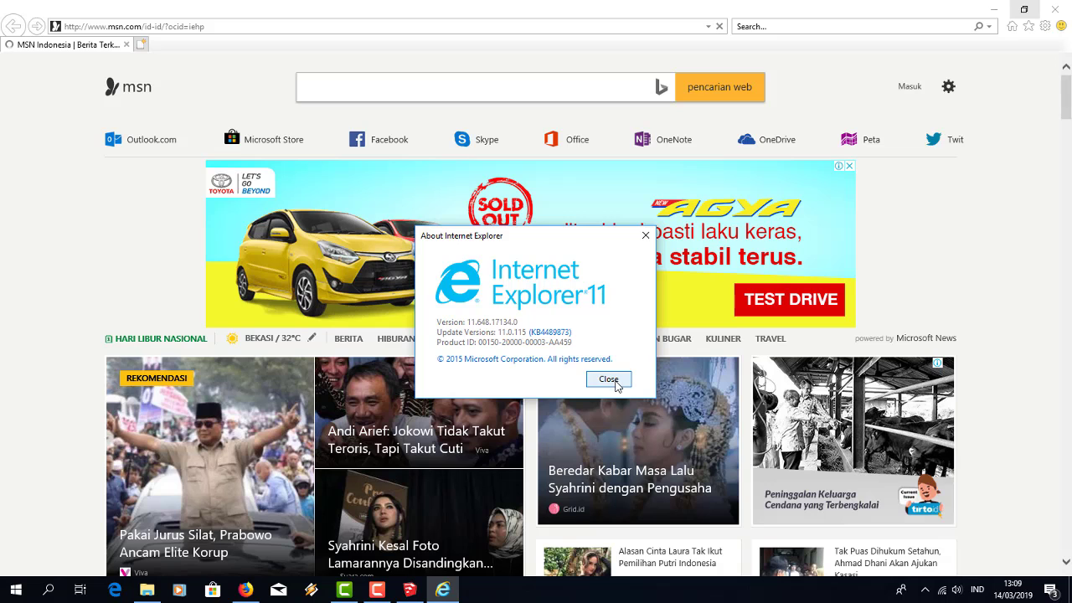
click(609, 379)
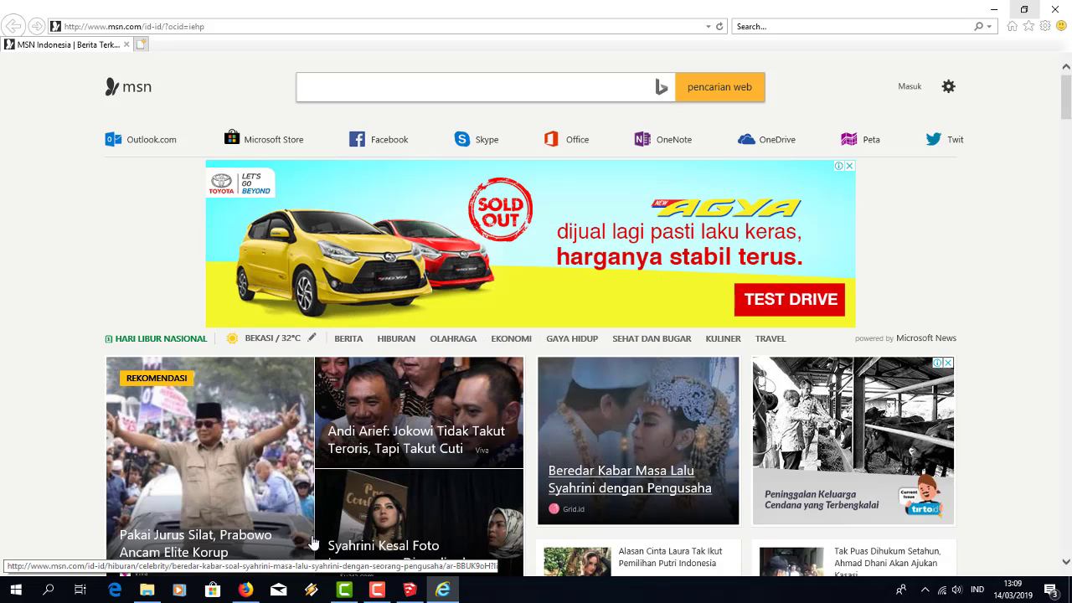
click(48, 589)
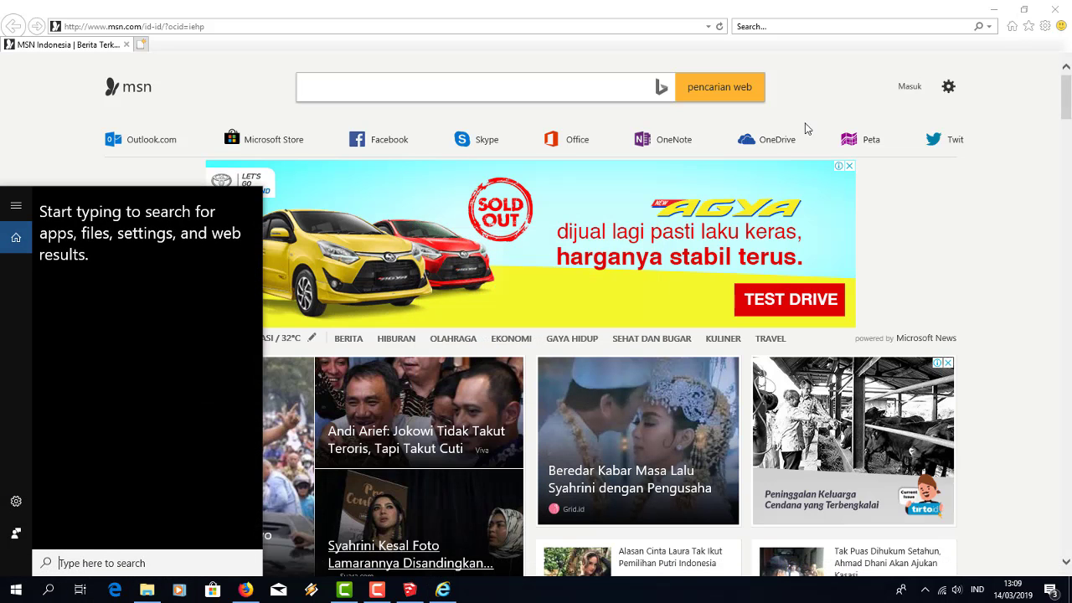
click(994, 9)
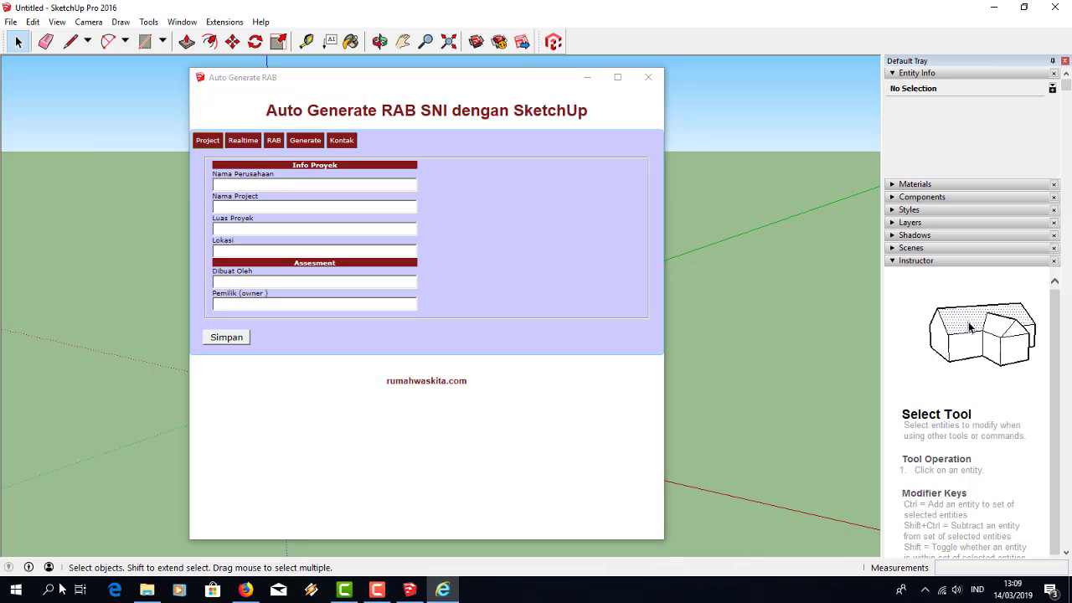
- Look through the plugin's Realtime, Generate and Kontak pages, then return to the Project form
click(243, 142)
click(297, 144)
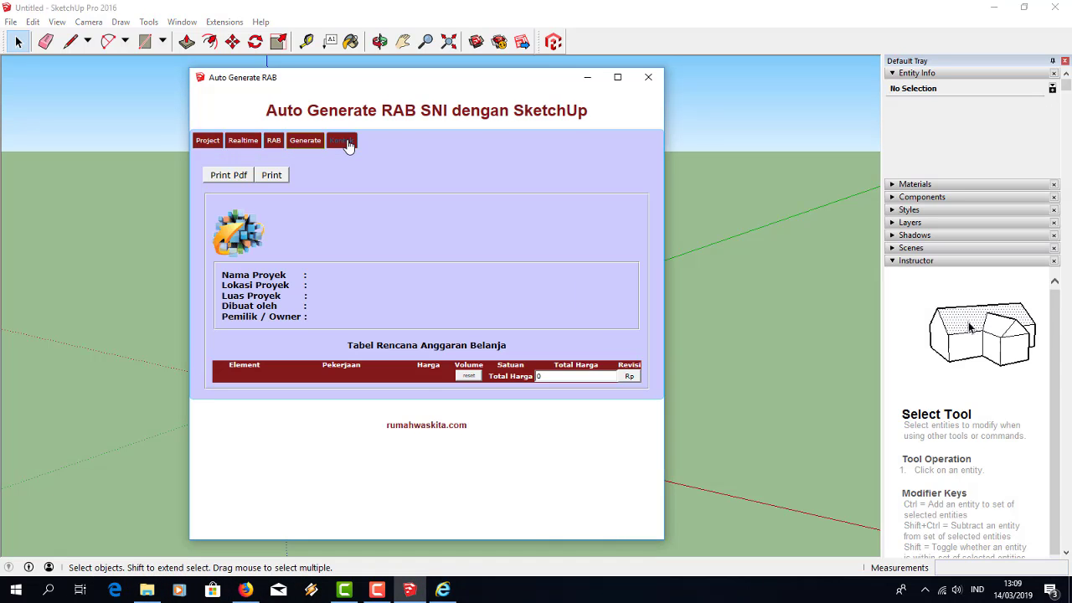
click(342, 140)
click(208, 141)
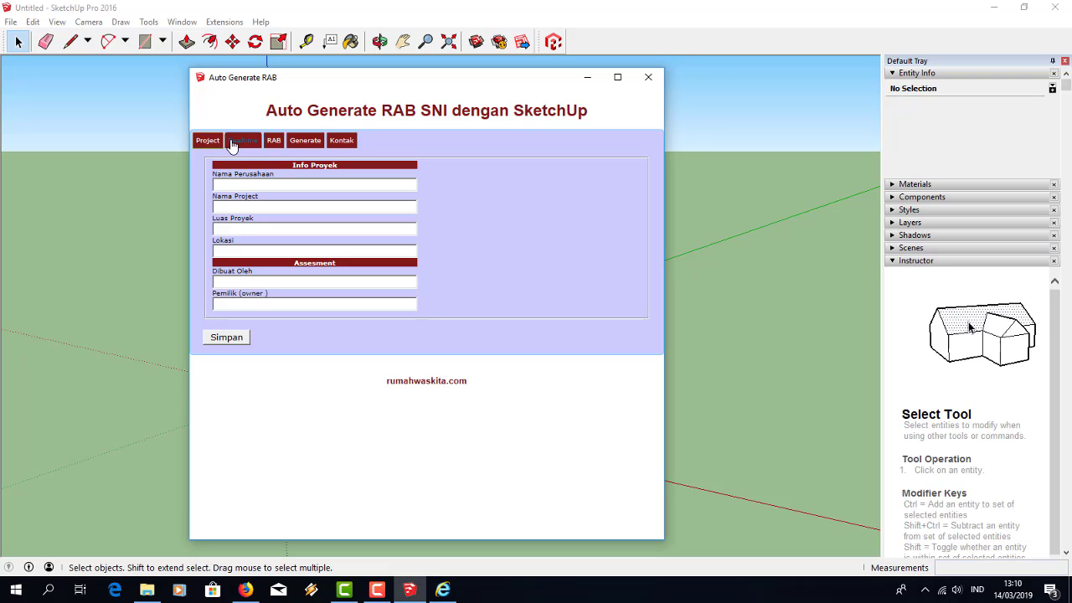
- Move the Auto Generate RAB window left, shrink it, and close the Default Tray
mouse_move(340, 84)
mouse_down()
mouse_move(242, 96)
mouse_move(271, 90)
mouse_up()
click(588, 550)
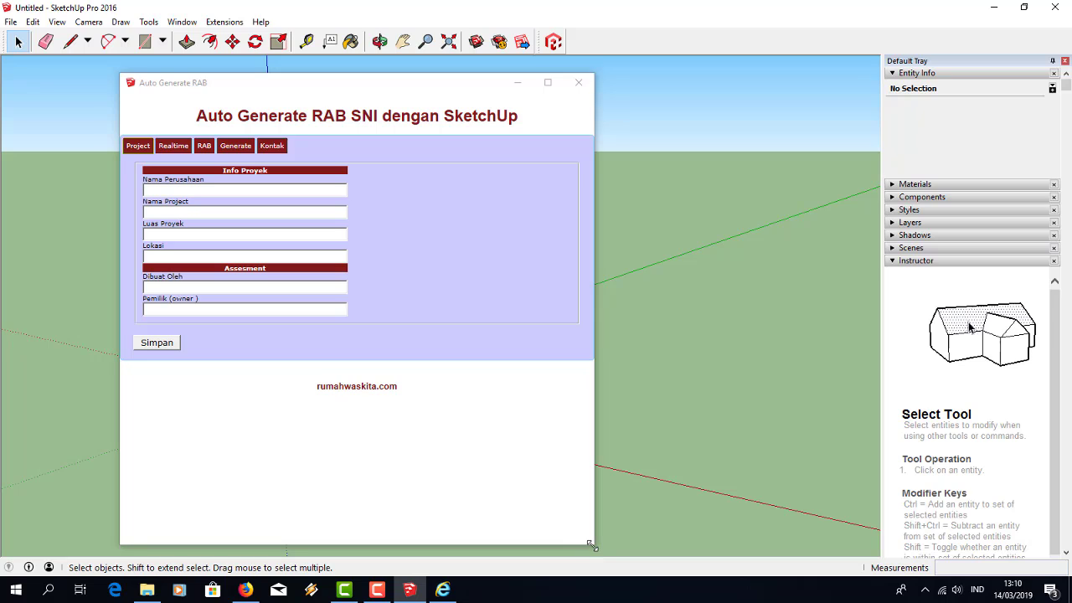
mouse_move(590, 545)
mouse_down()
mouse_move(539, 462)
mouse_move(584, 443)
mouse_up()
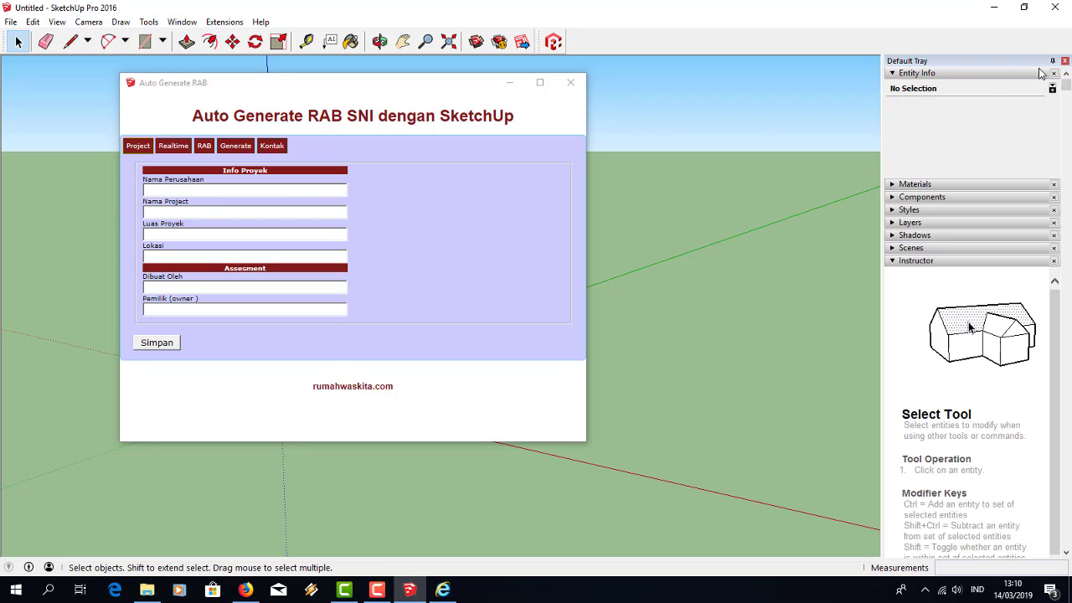
click(1064, 61)
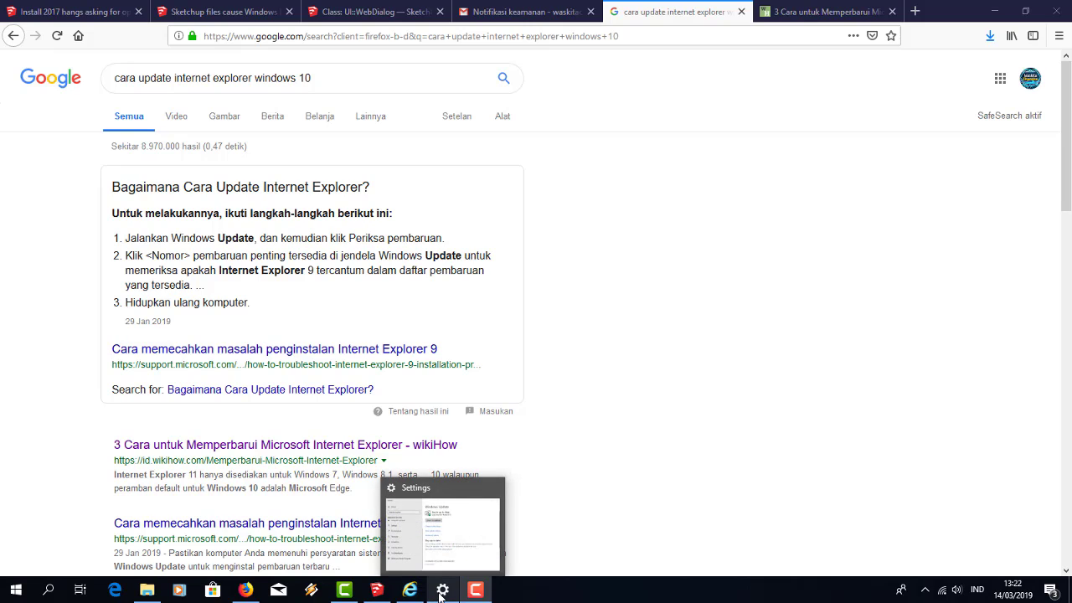
mouse_move(409, 590)
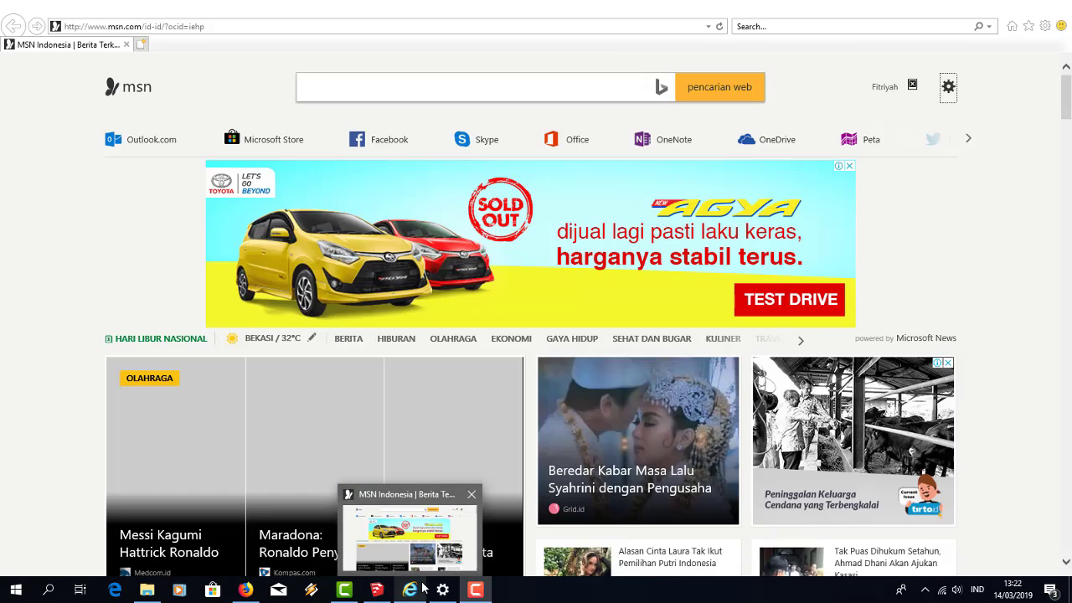
click(427, 550)
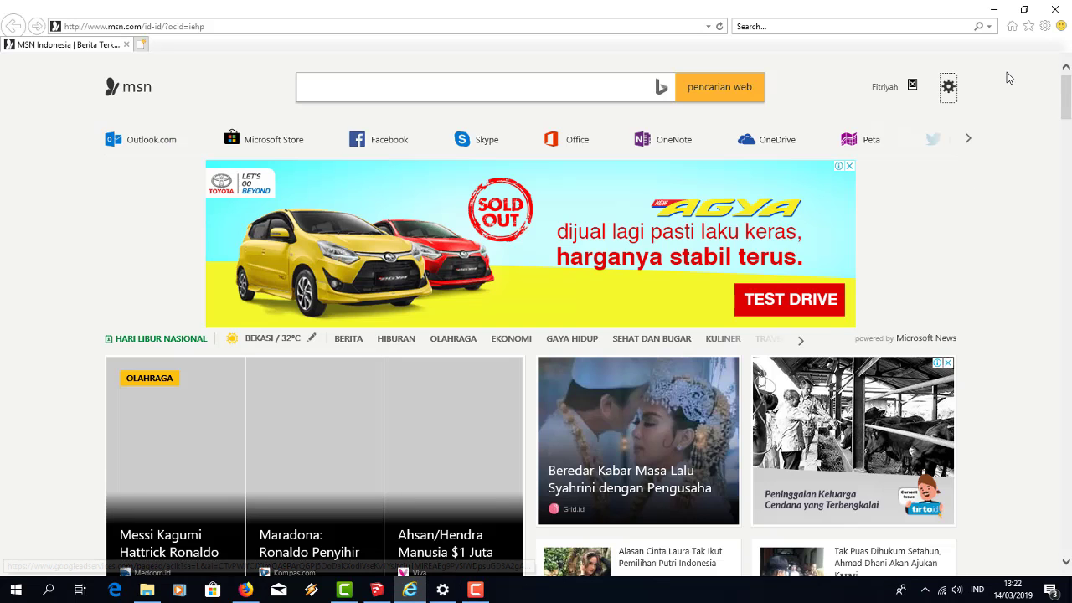
click(1045, 26)
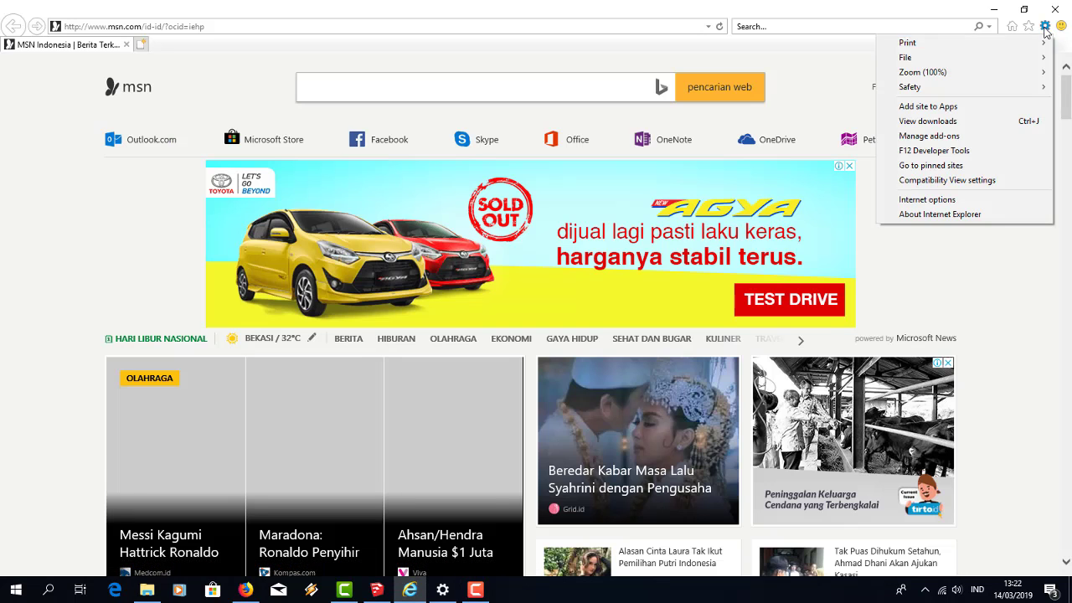
click(999, 212)
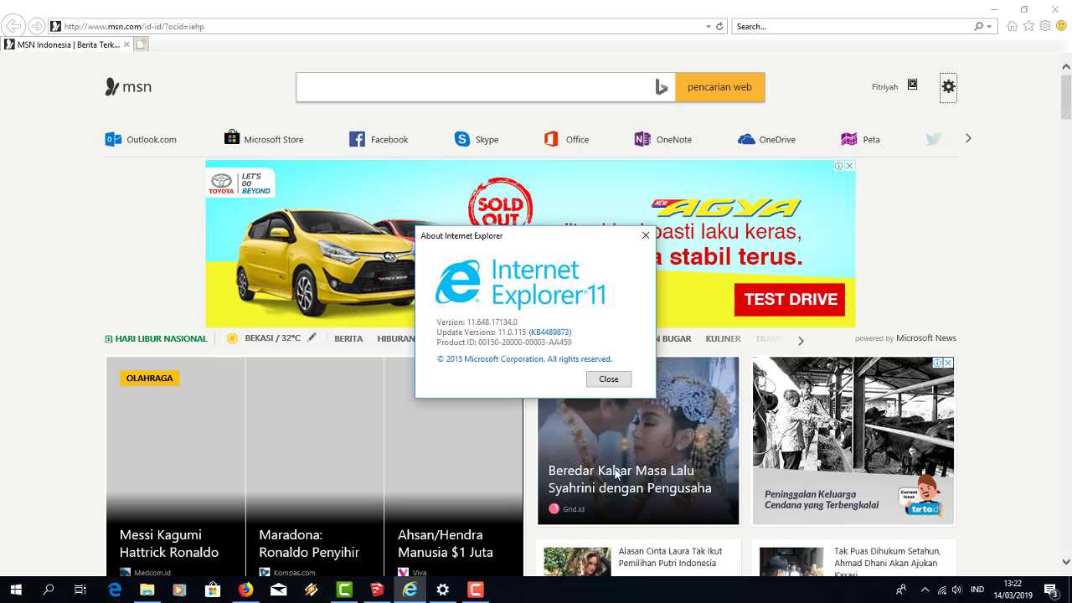
click(246, 590)
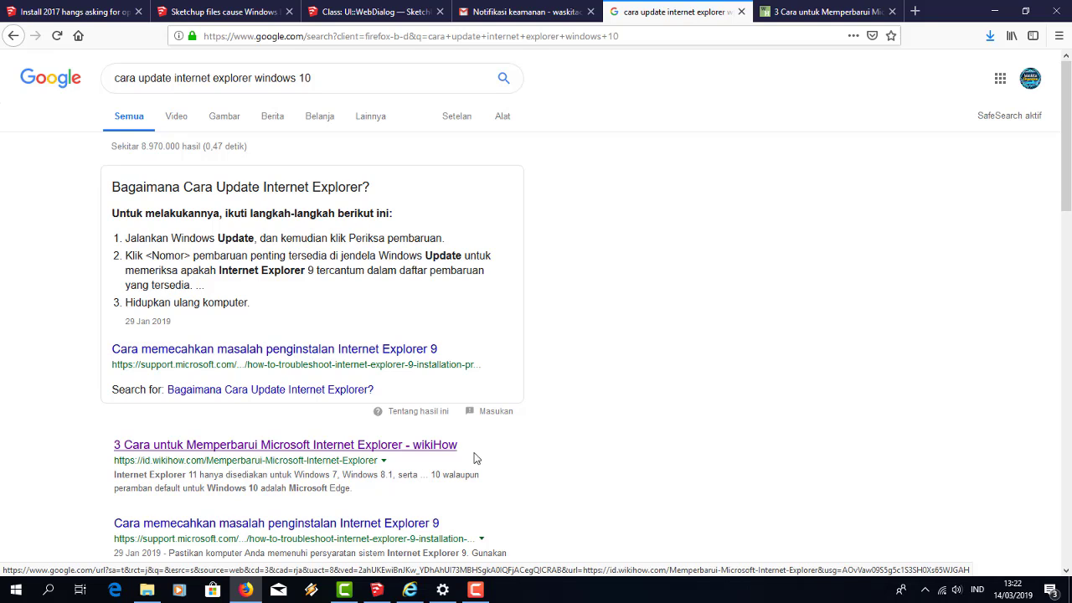
- Bring up the wikiHow article and find step 1 mentioning Internet Explorer 11
click(825, 11)
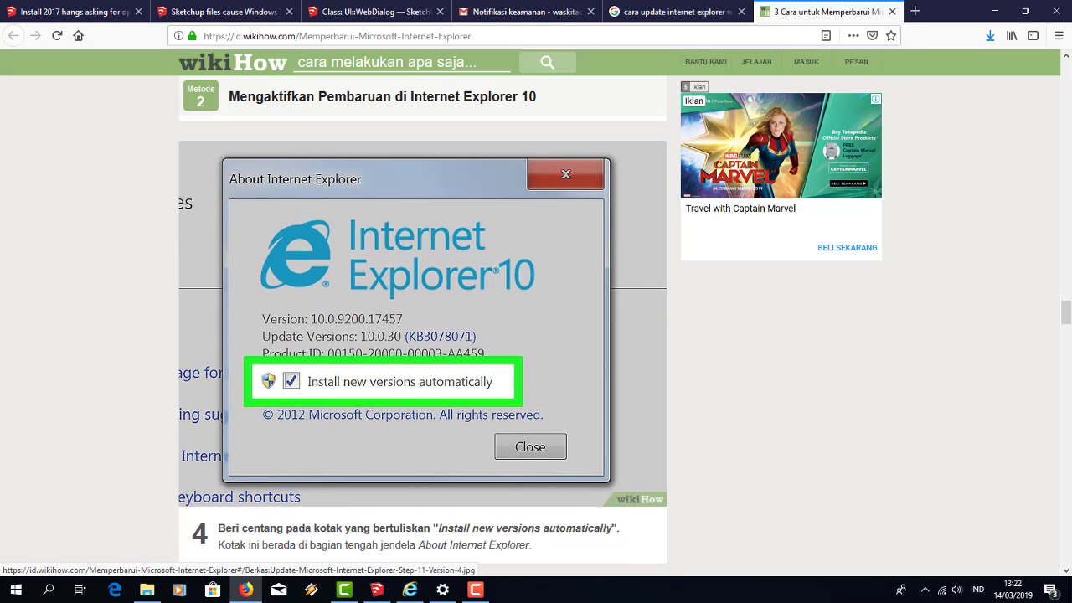
scroll(827, 164, up, 5)
scroll(827, 164, up, 15)
scroll(418, 310, down, 3)
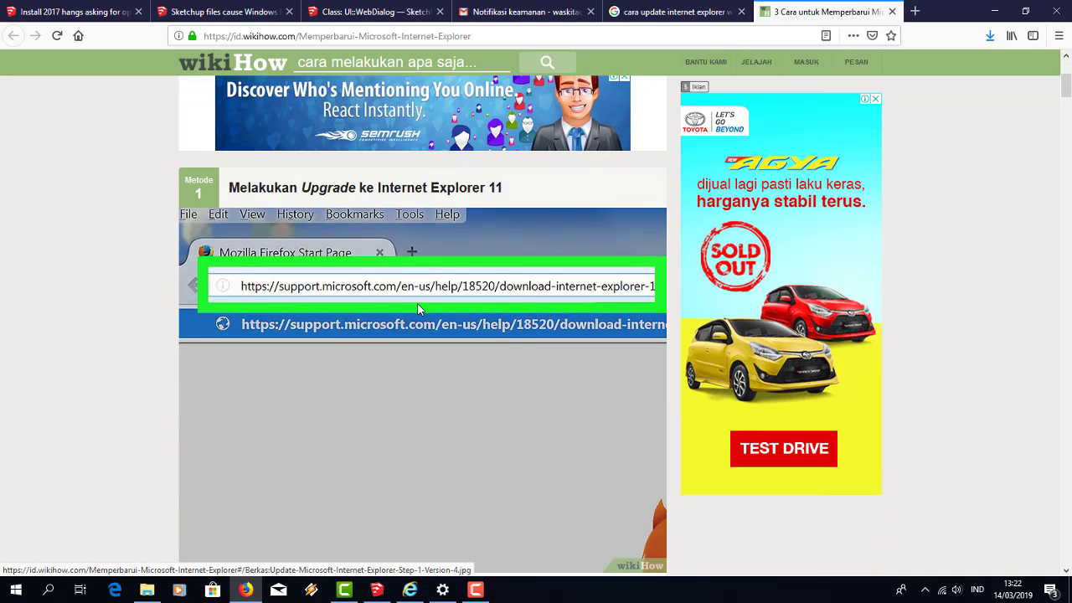
scroll(377, 251, up, 4)
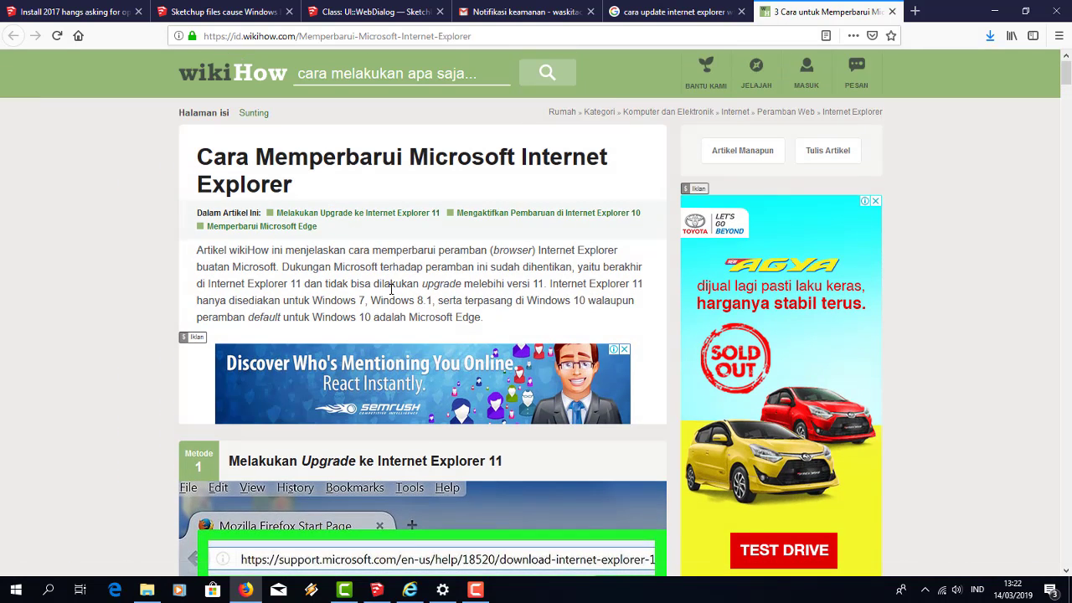
drag(550, 284, 648, 295)
click(291, 302)
- Open the support.microsoft.com IE11 offline installer link in a new tab and view it
scroll(460, 298, down, 3)
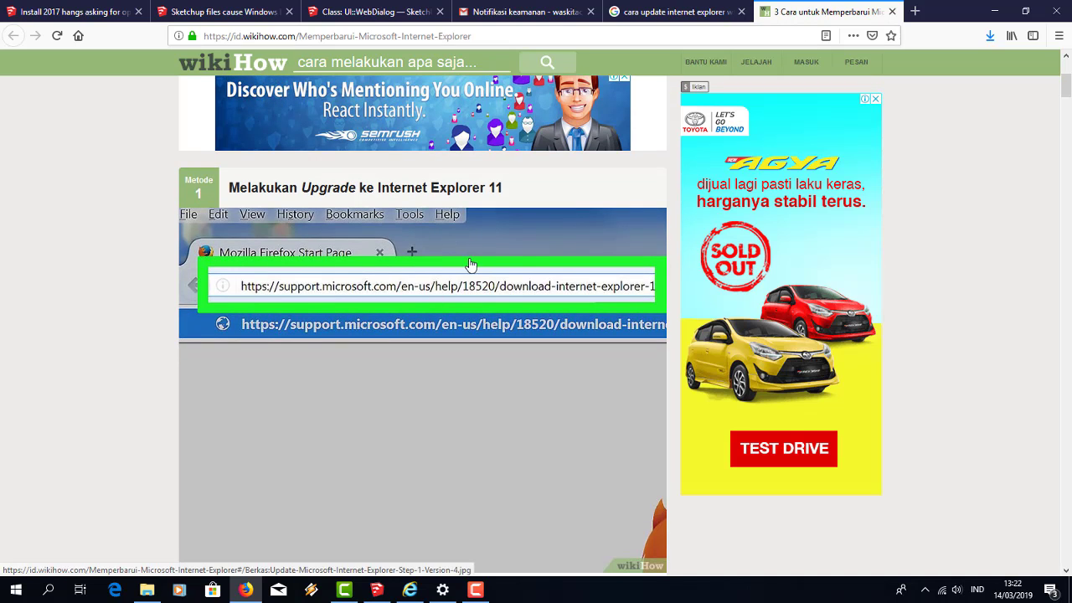
scroll(549, 307, down, 2)
scroll(553, 307, down, 1)
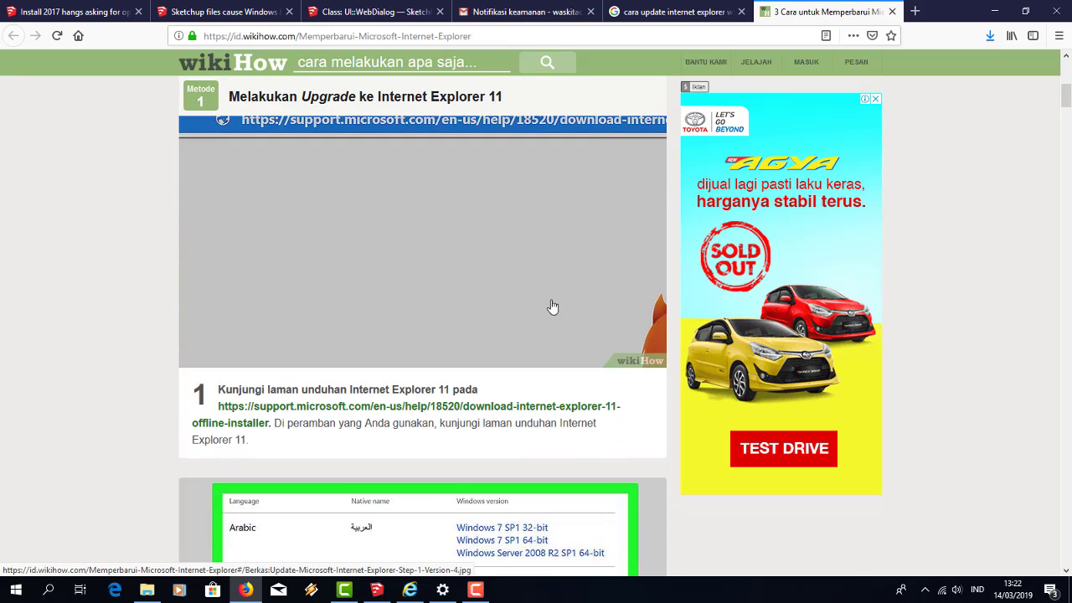
right_click(466, 411)
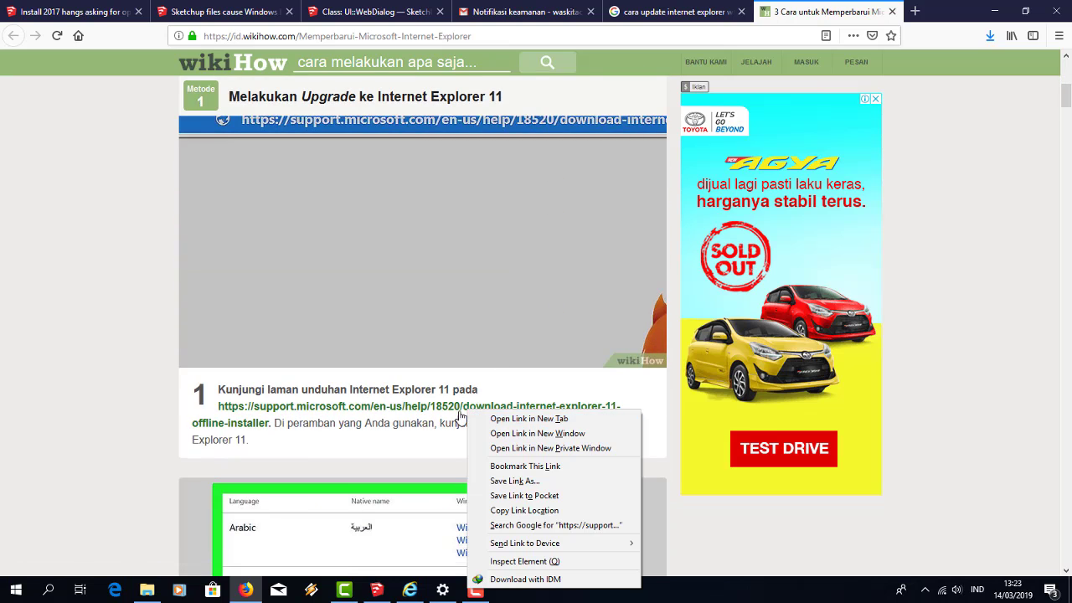
click(493, 431)
scroll(586, 492, down, 2)
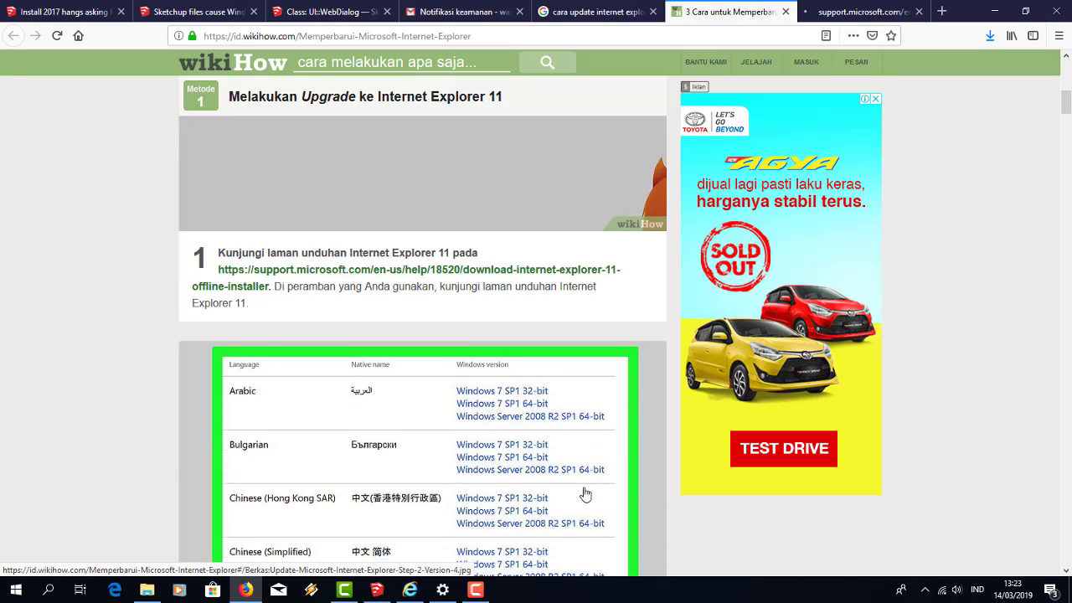
scroll(583, 495, down, 3)
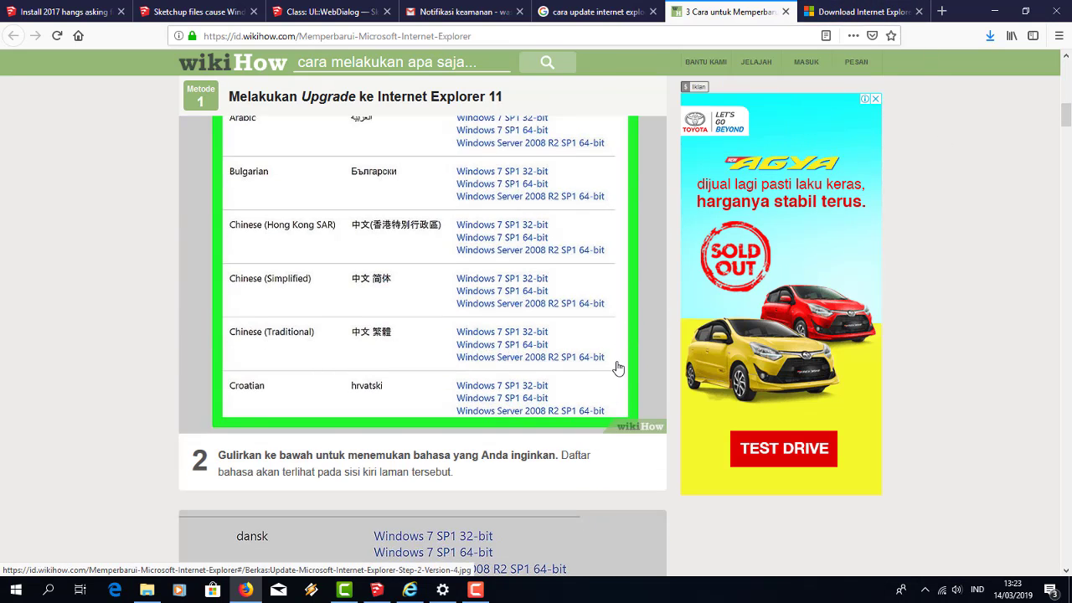
scroll(617, 369, down, 1)
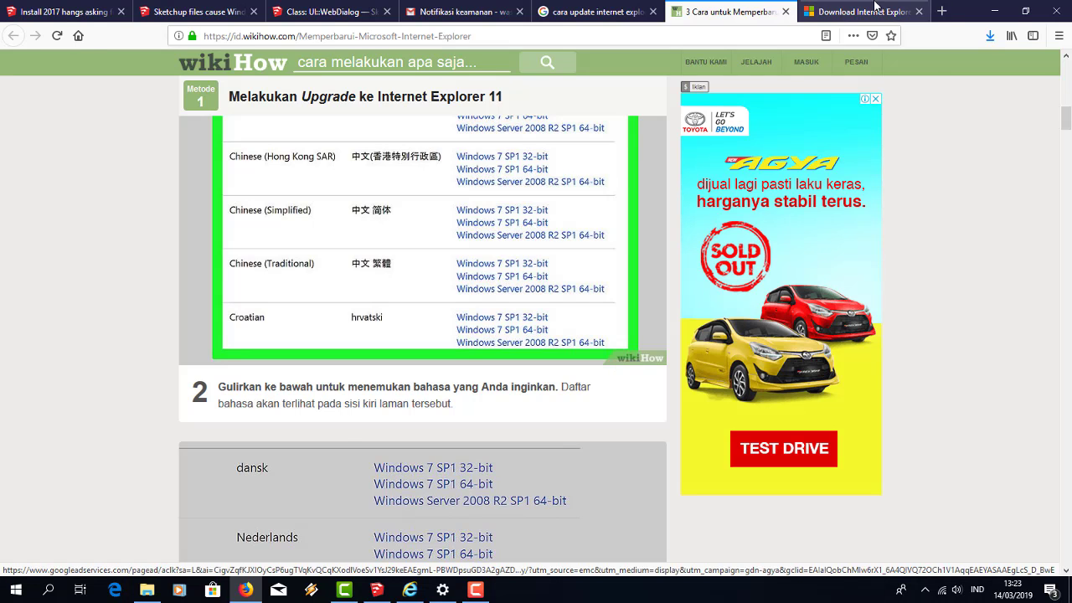
key(ctrl+Tab)
scroll(610, 419, down, 1)
scroll(611, 423, down, 3)
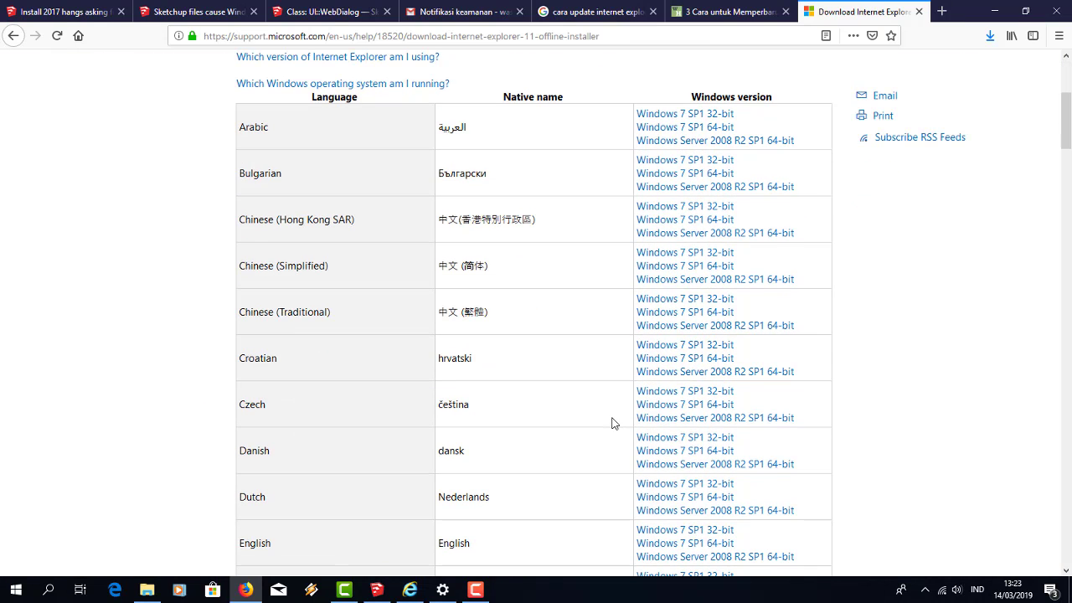
- Download the English Windows 7 SP1 64-bit IE11 installer through IDM's Start Download
scroll(612, 422, down, 2)
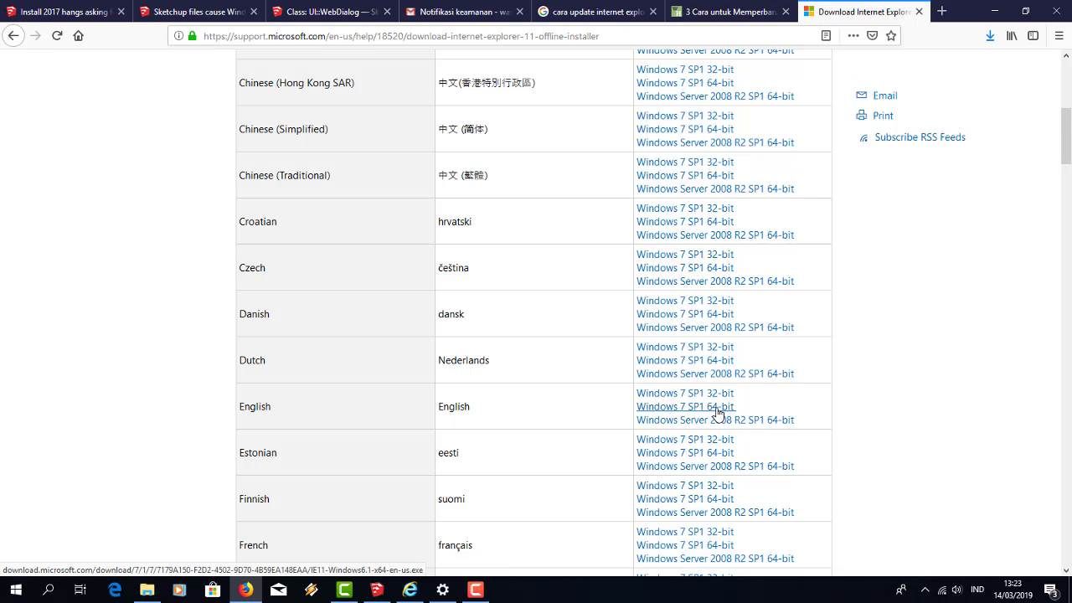
click(717, 406)
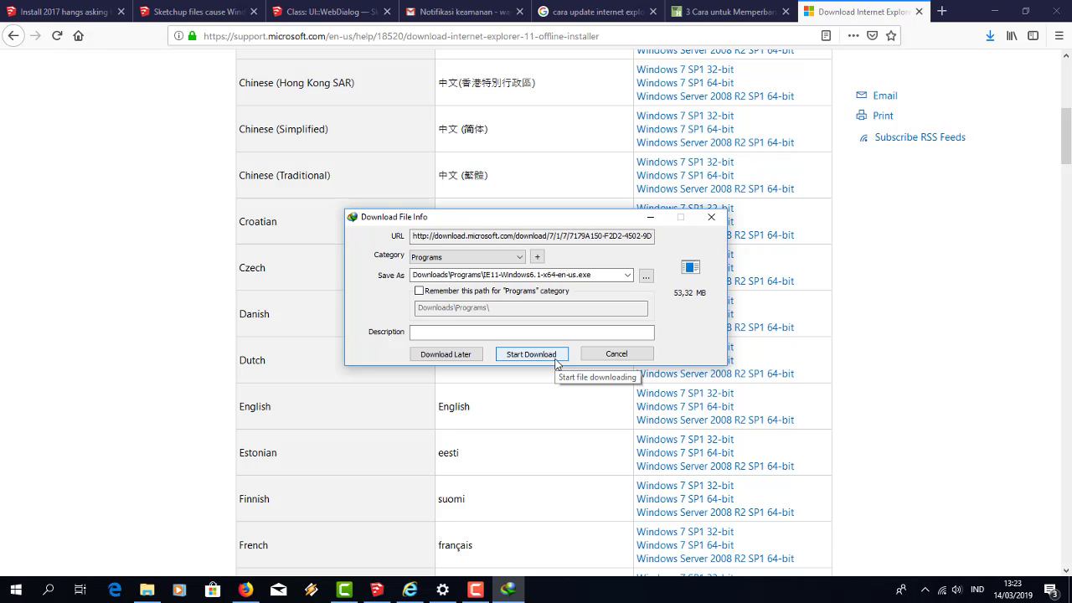
click(556, 360)
click(720, 13)
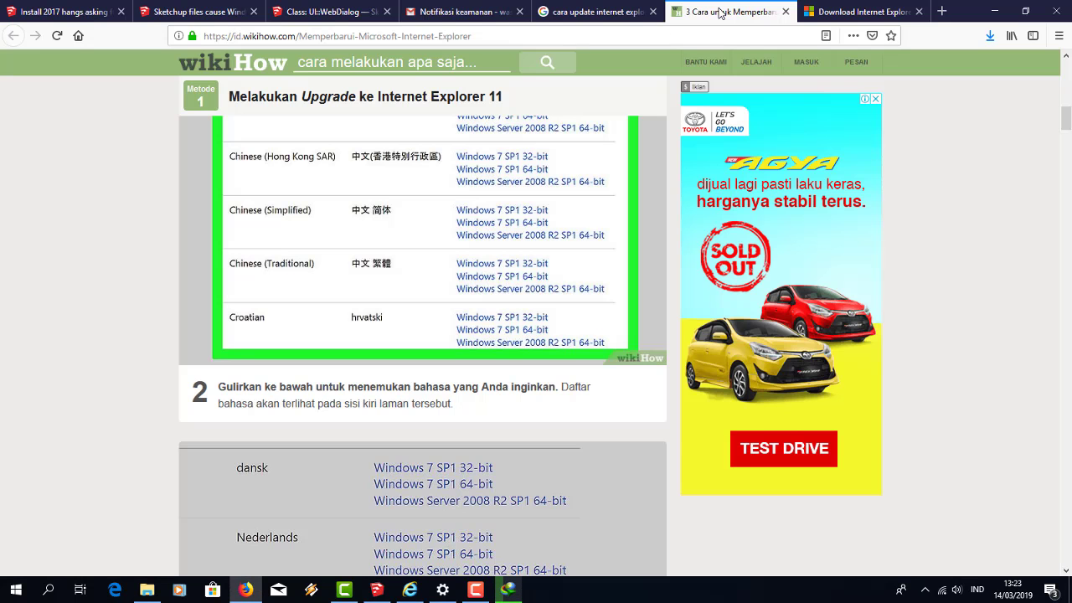
scroll(494, 335, down, 2)
scroll(507, 352, down, 1)
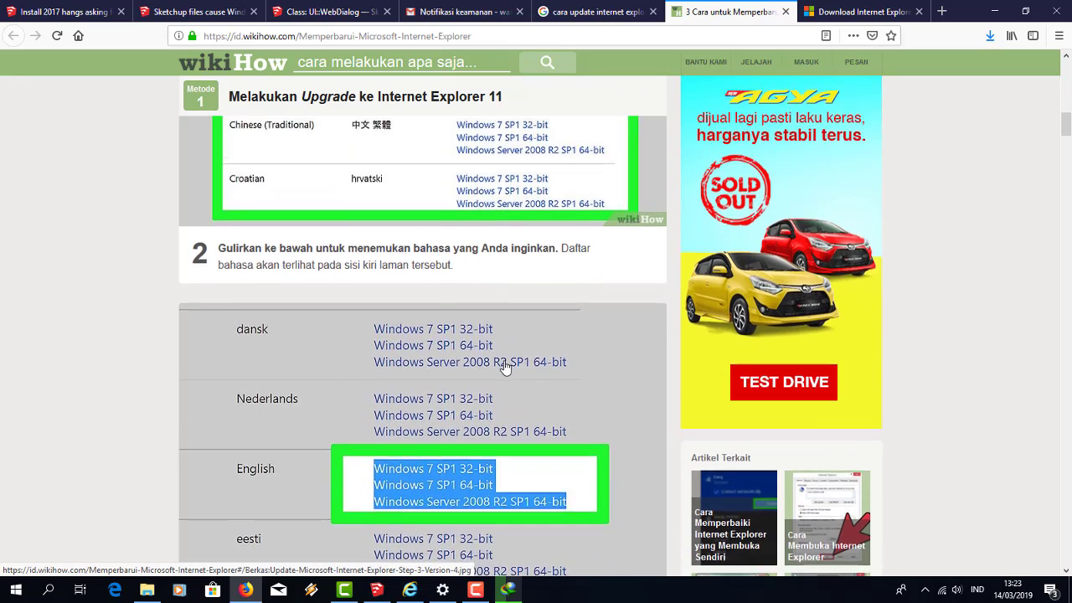
scroll(505, 366, down, 3)
scroll(505, 367, down, 2)
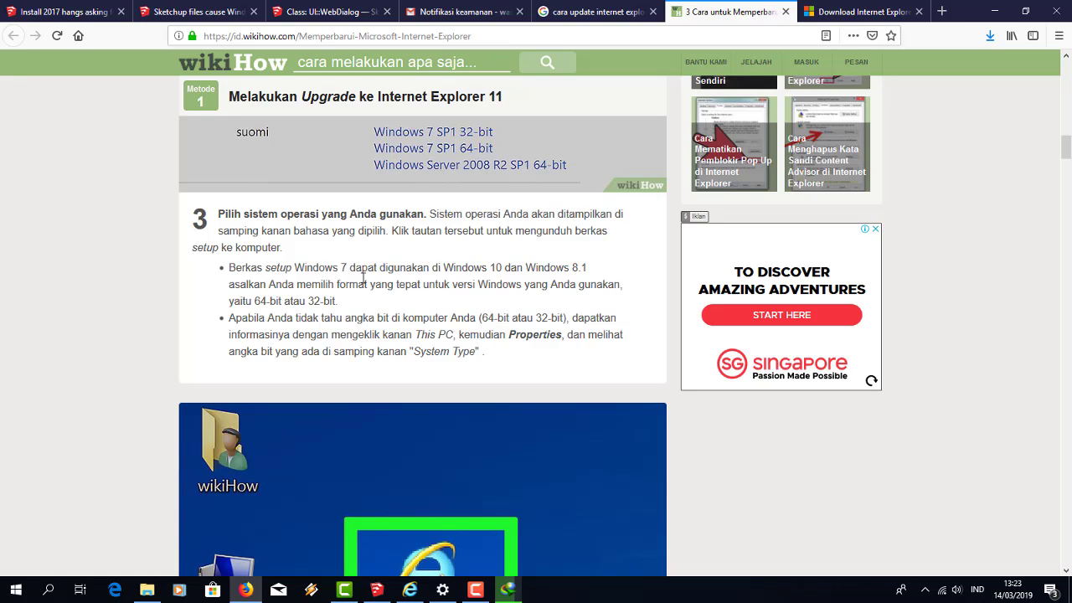
scroll(331, 354, down, 3)
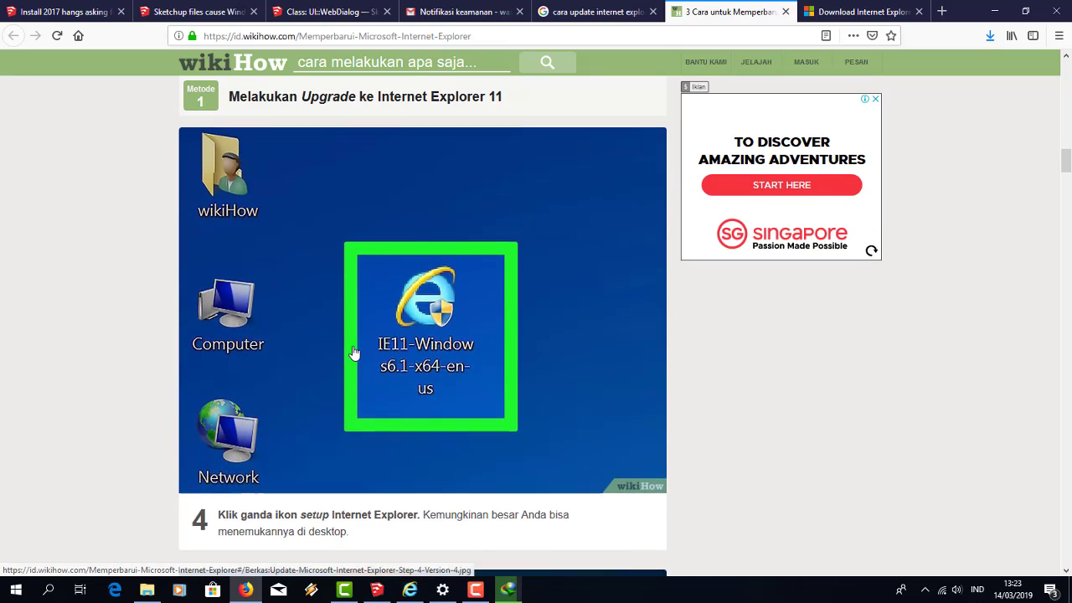
scroll(356, 352, down, 2)
scroll(355, 352, down, 3)
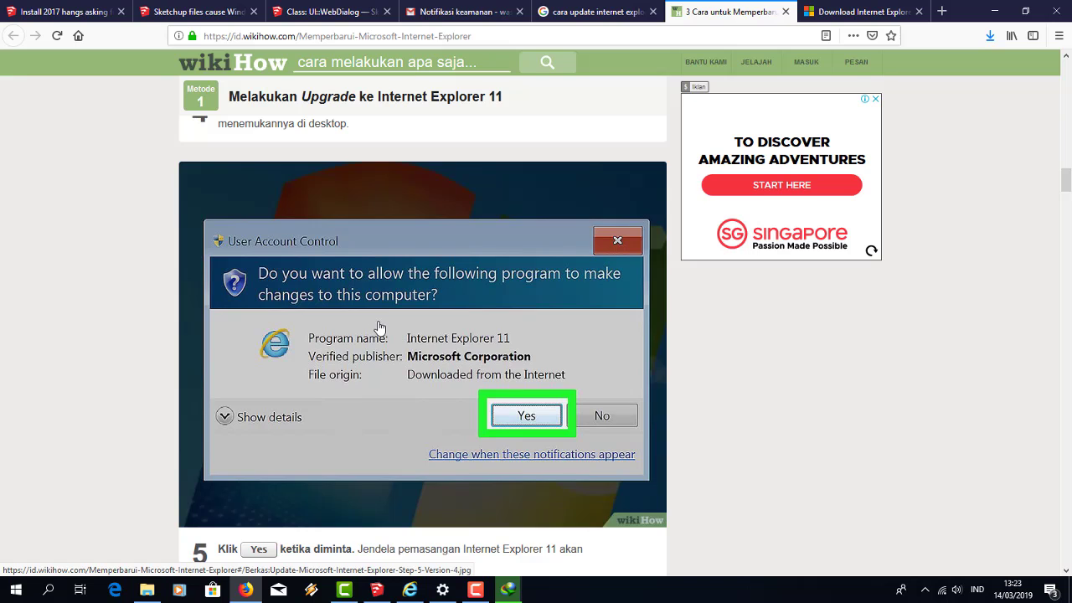
scroll(379, 327, up, 2)
scroll(379, 328, down, 2)
scroll(387, 333, down, 3)
scroll(394, 340, down, 2)
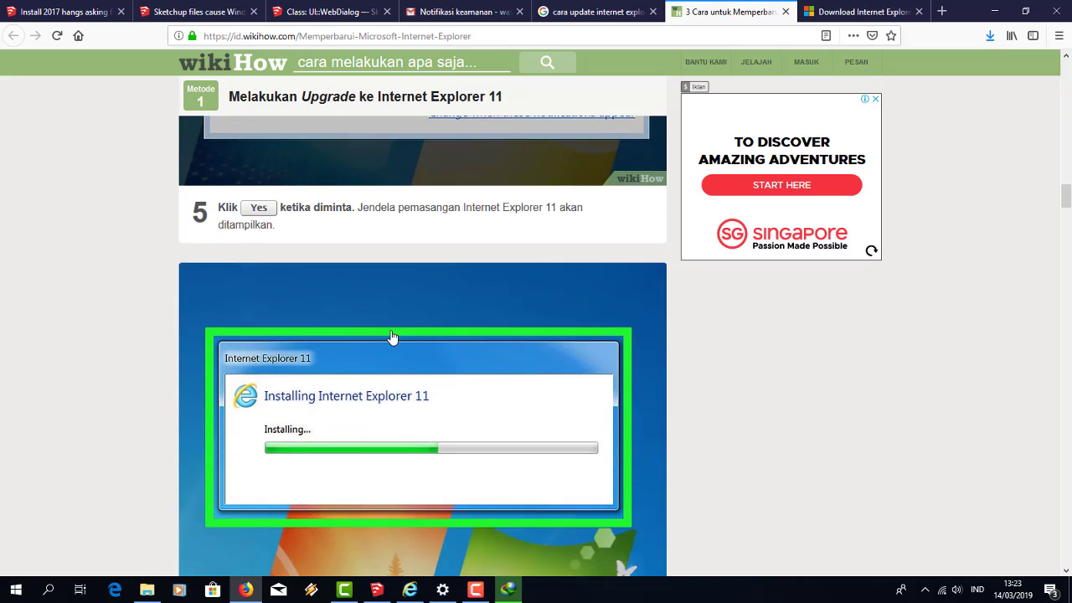
scroll(400, 346, down, 3)
scroll(401, 348, down, 4)
scroll(419, 356, down, 2)
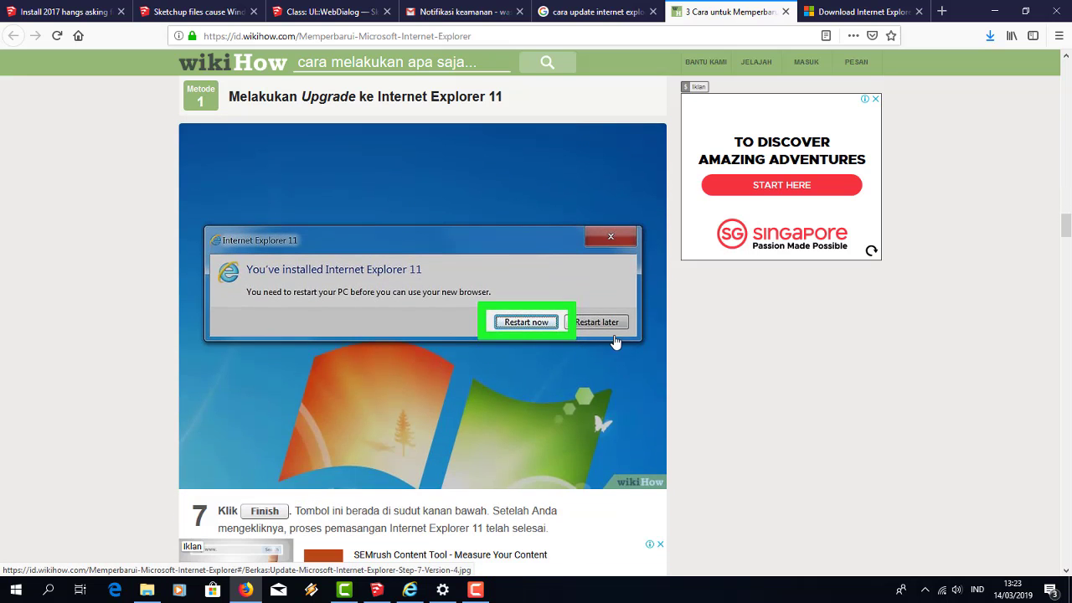
scroll(565, 341, down, 2)
scroll(436, 413, down, 3)
scroll(437, 412, down, 2)
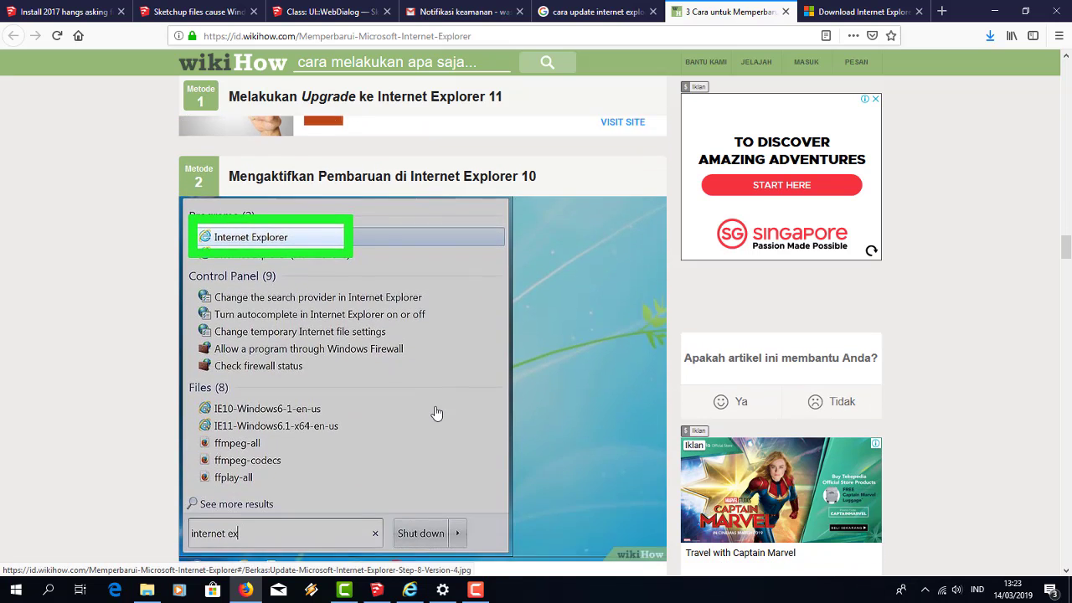
scroll(436, 412, down, 1)
scroll(436, 413, down, 3)
scroll(436, 413, down, 3)
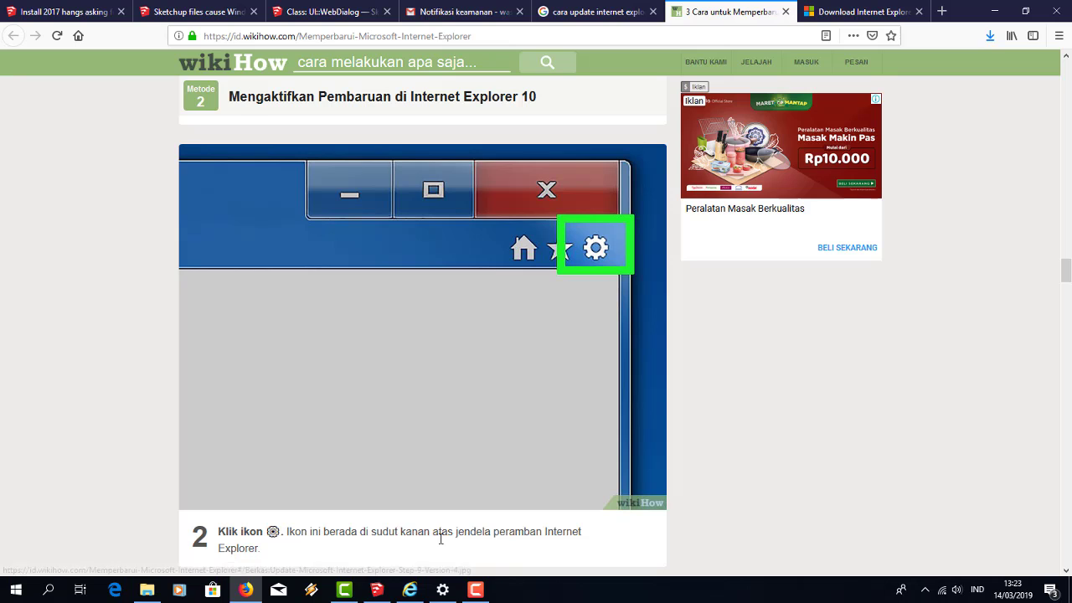
scroll(478, 428, up, 3)
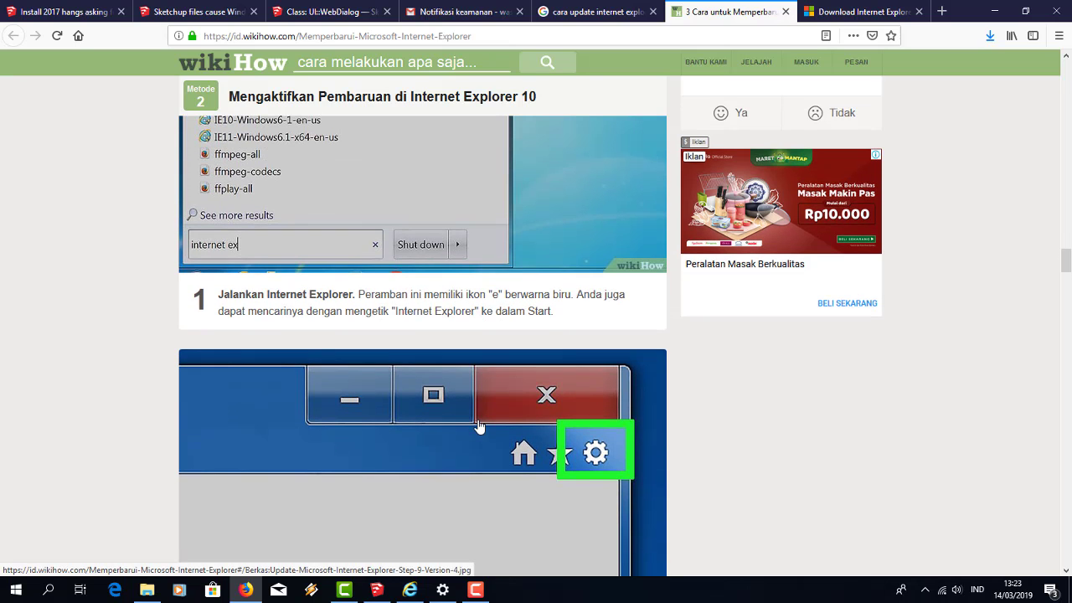
scroll(479, 427, down, 4)
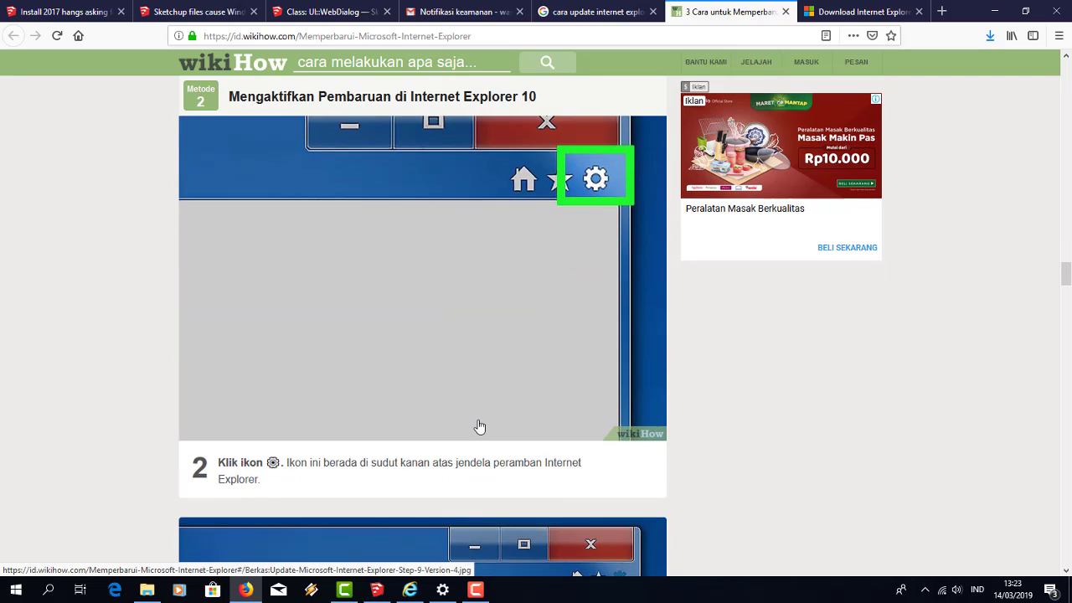
scroll(479, 427, down, 4)
scroll(482, 427, down, 2)
scroll(481, 427, down, 2)
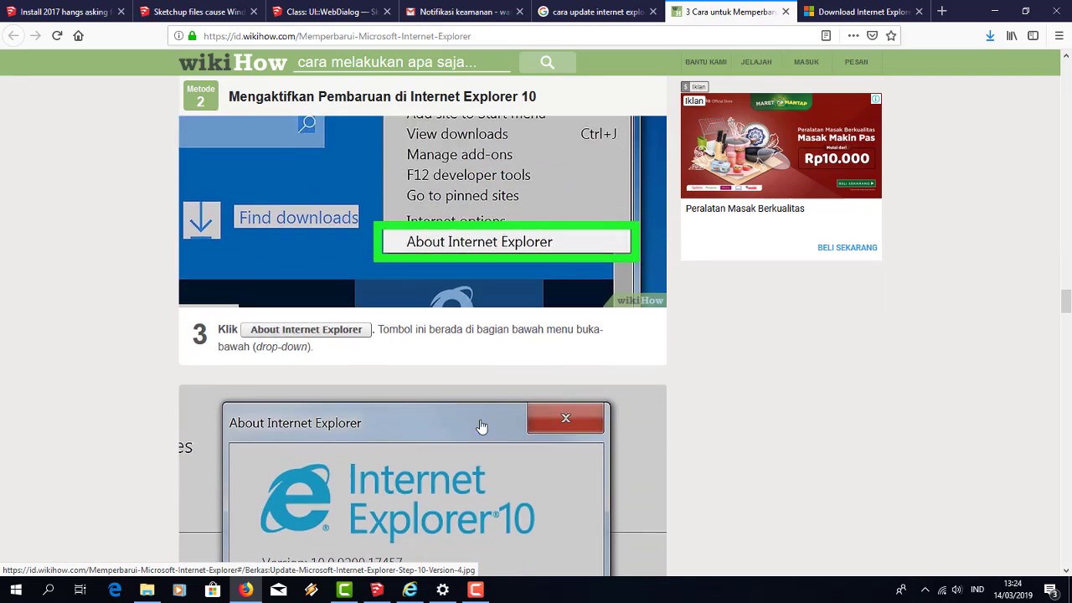
scroll(482, 427, down, 2)
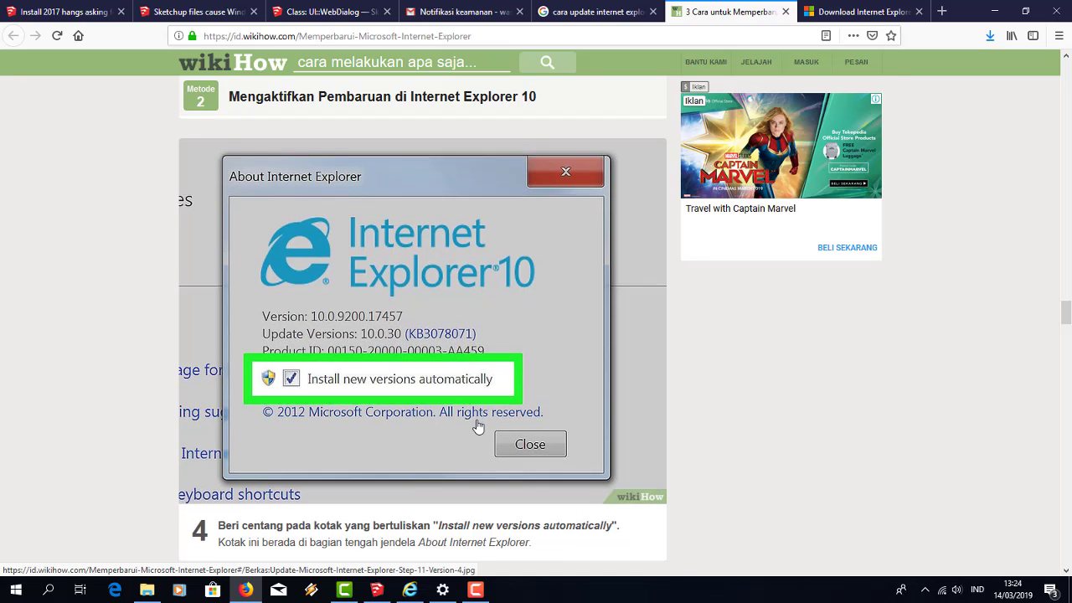
scroll(480, 427, down, 2)
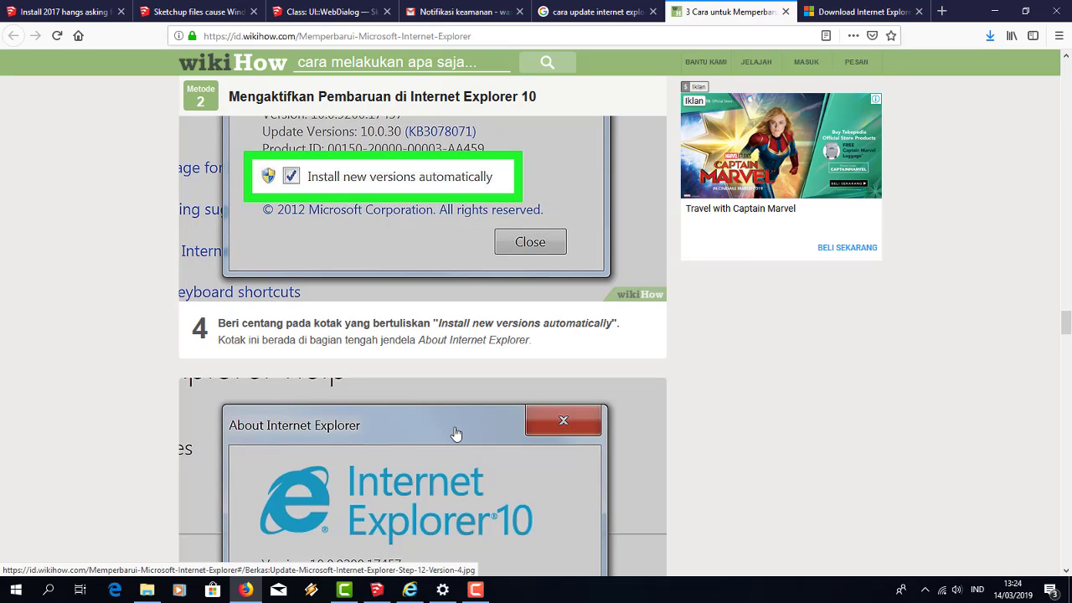
scroll(457, 435, down, 2)
scroll(456, 435, up, 2)
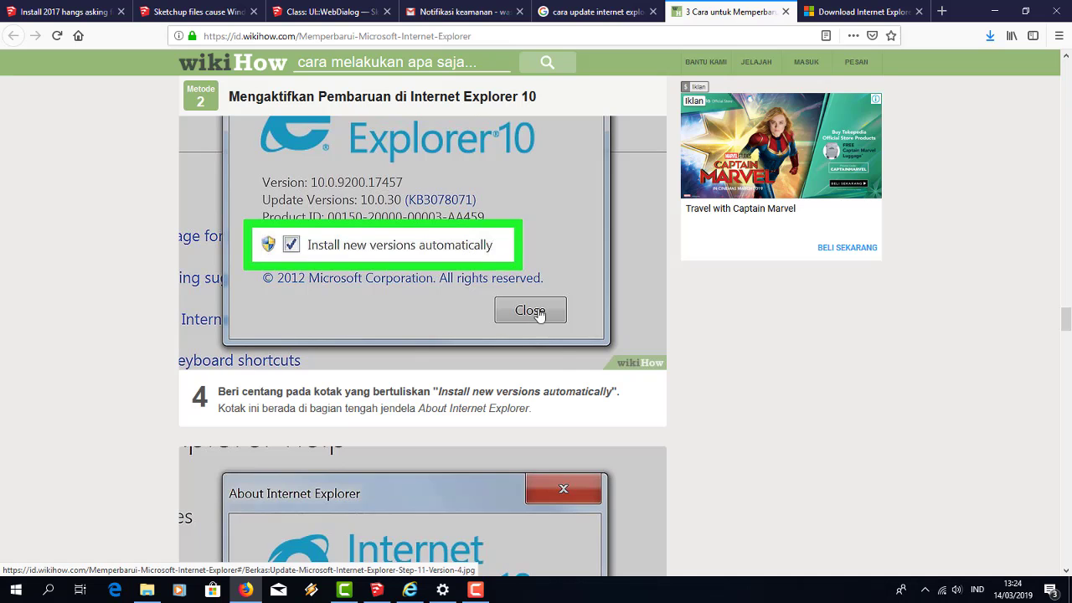
scroll(519, 308, down, 1)
scroll(451, 298, down, 2)
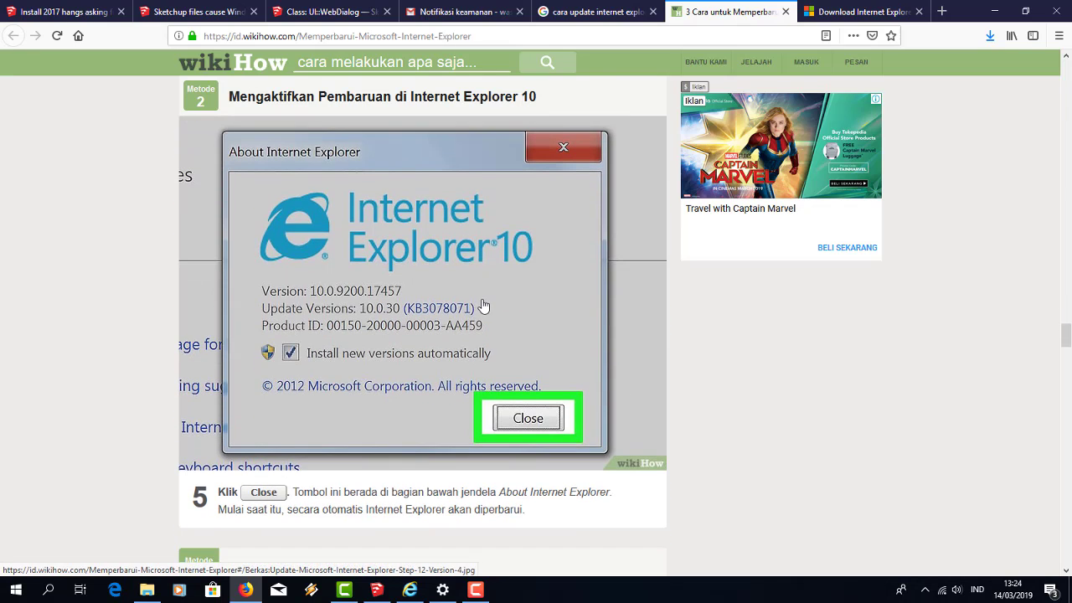
scroll(483, 306, down, 2)
scroll(483, 306, down, 1)
- Scroll through the wikiHow Method 3 steps for updating Microsoft Edge
scroll(483, 306, down, 2)
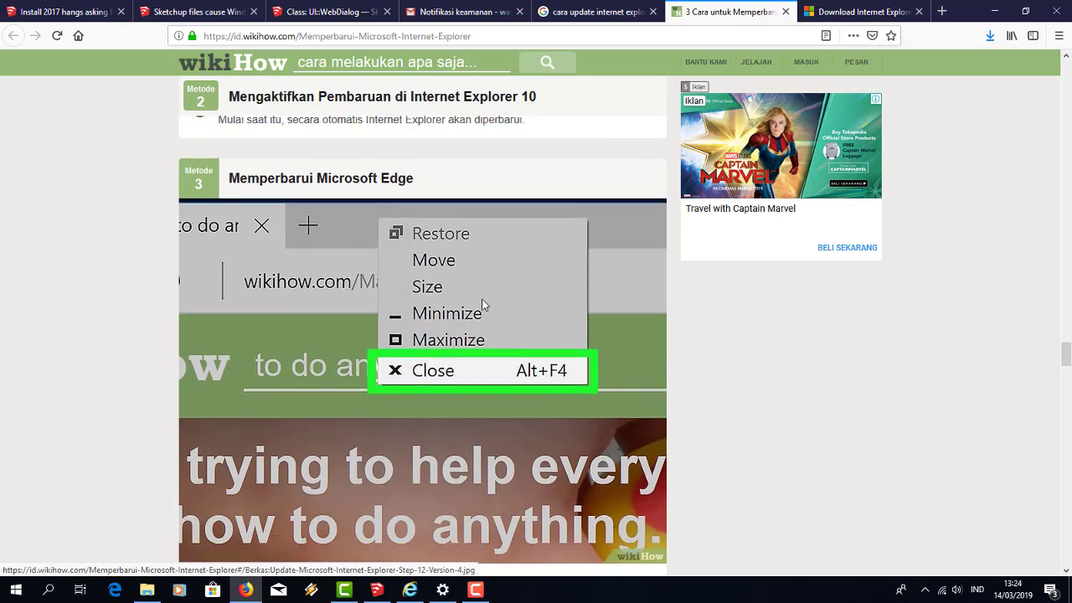
scroll(481, 298, up, 1)
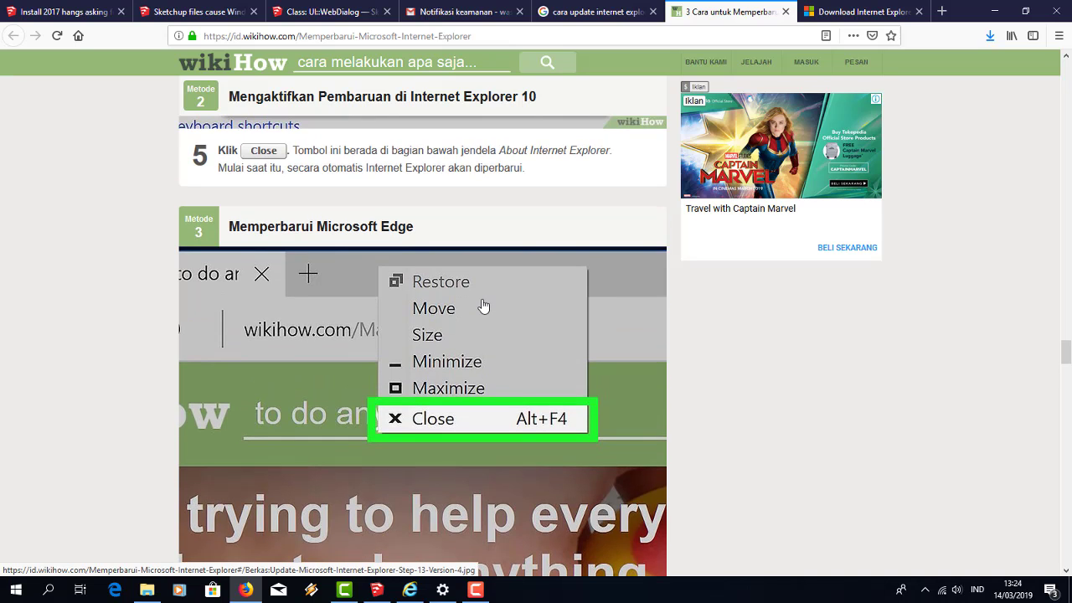
scroll(482, 301, up, 1)
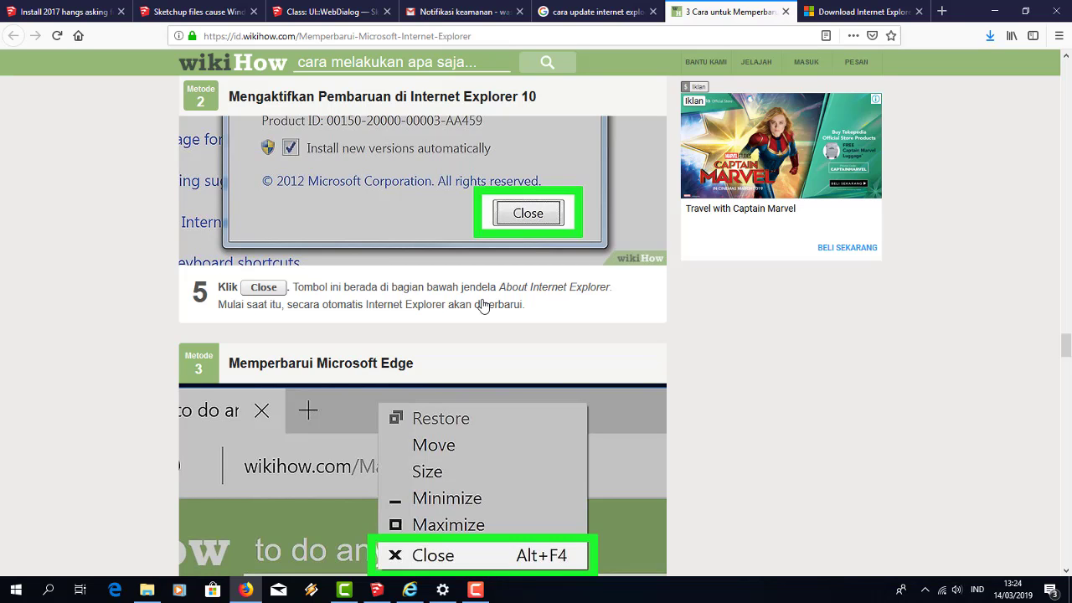
scroll(483, 305, down, 2)
scroll(518, 354, down, 5)
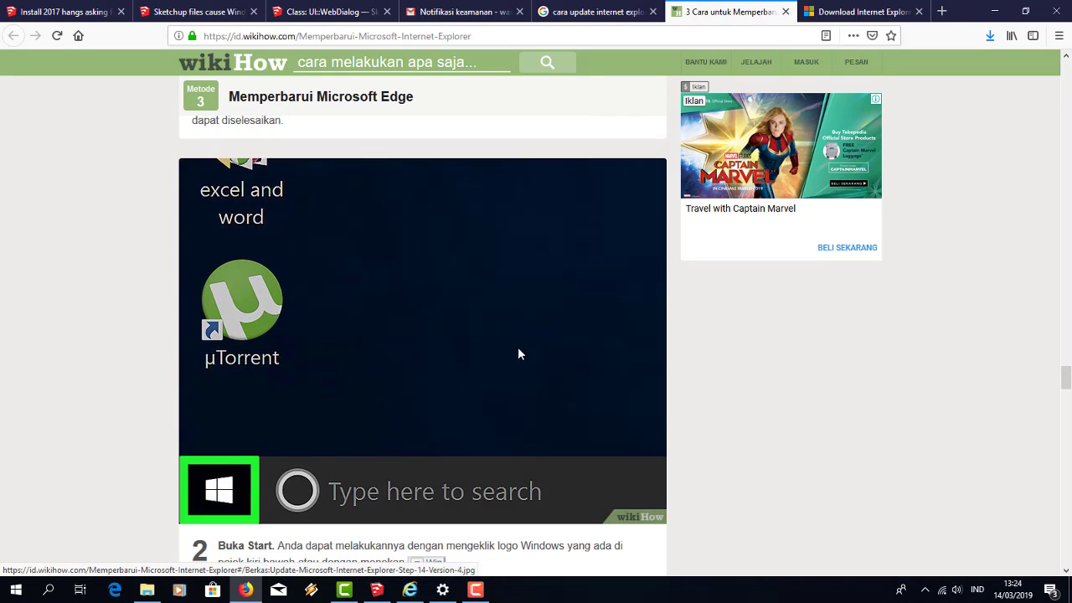
scroll(518, 354, down, 2)
scroll(518, 354, down, 3)
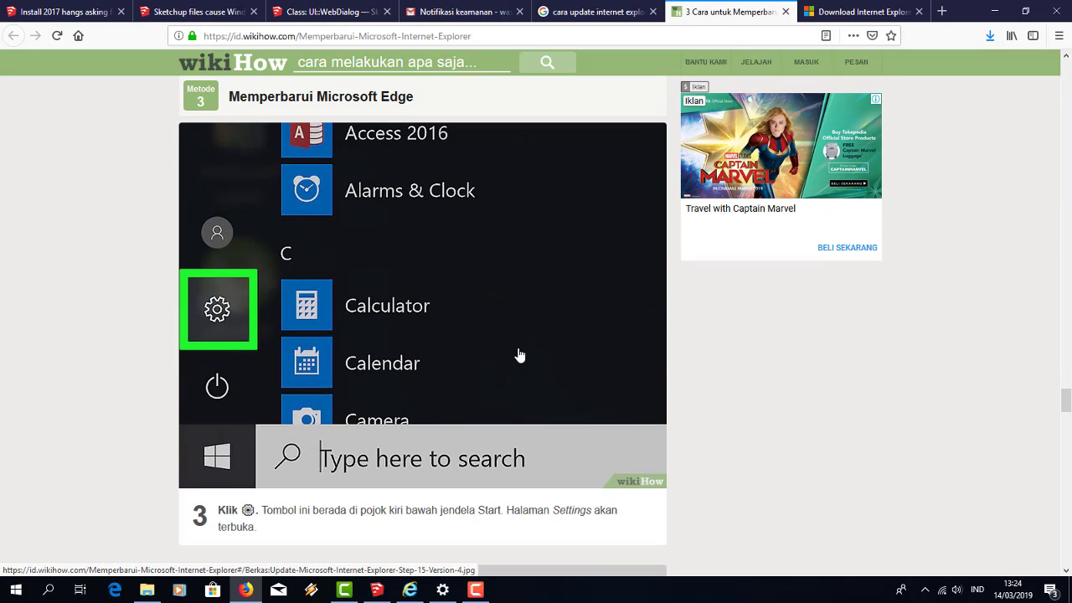
scroll(518, 354, down, 2)
scroll(518, 354, down, 3)
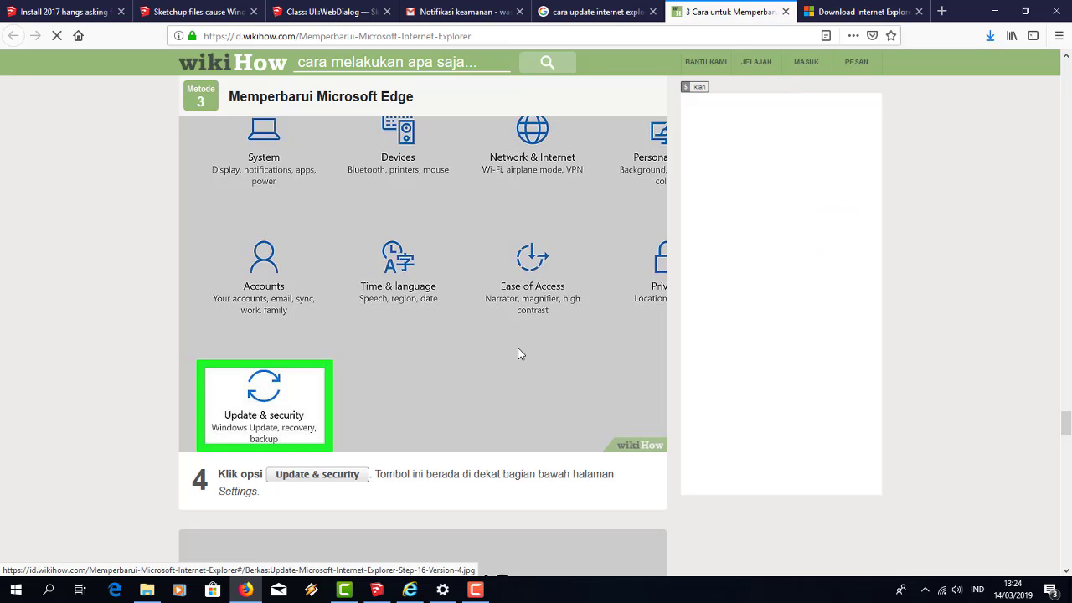
- Scroll further down the guide to the Tips and Peringatan sections
scroll(517, 354, up, 3)
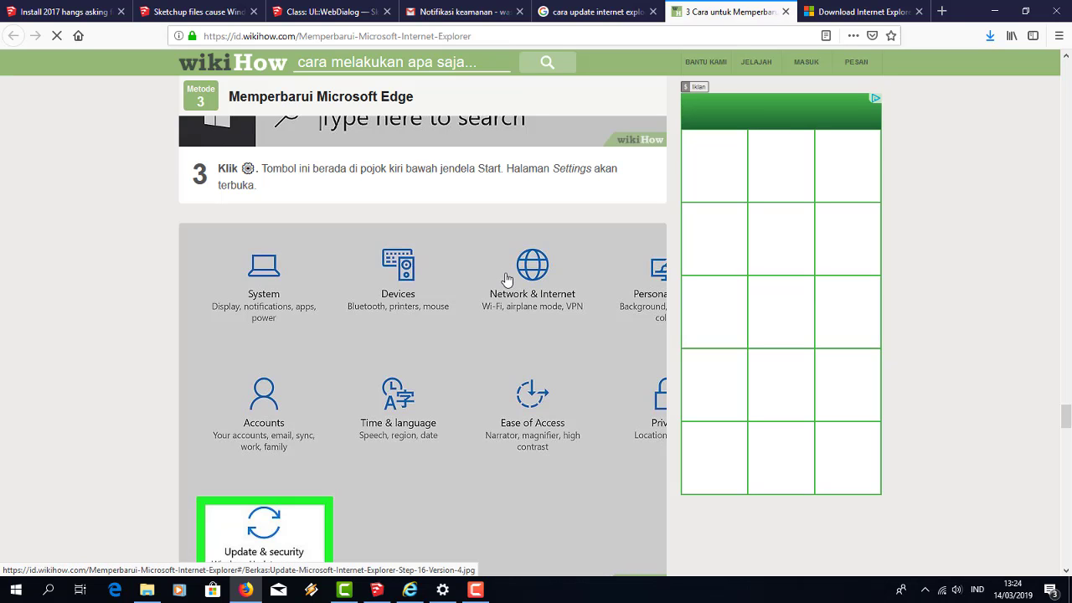
scroll(501, 314, down, 5)
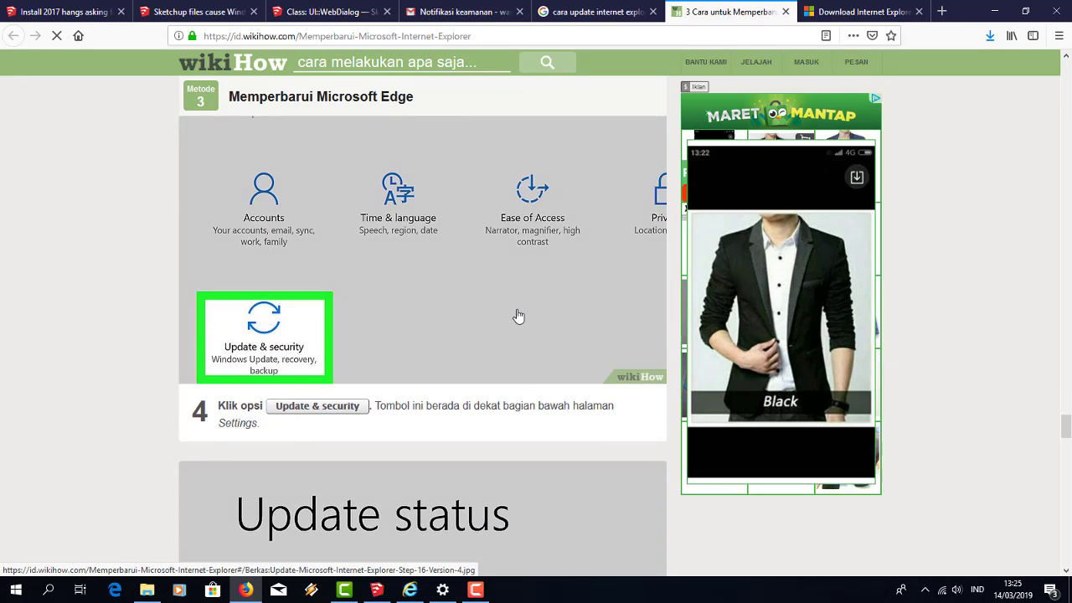
scroll(488, 407, down, 5)
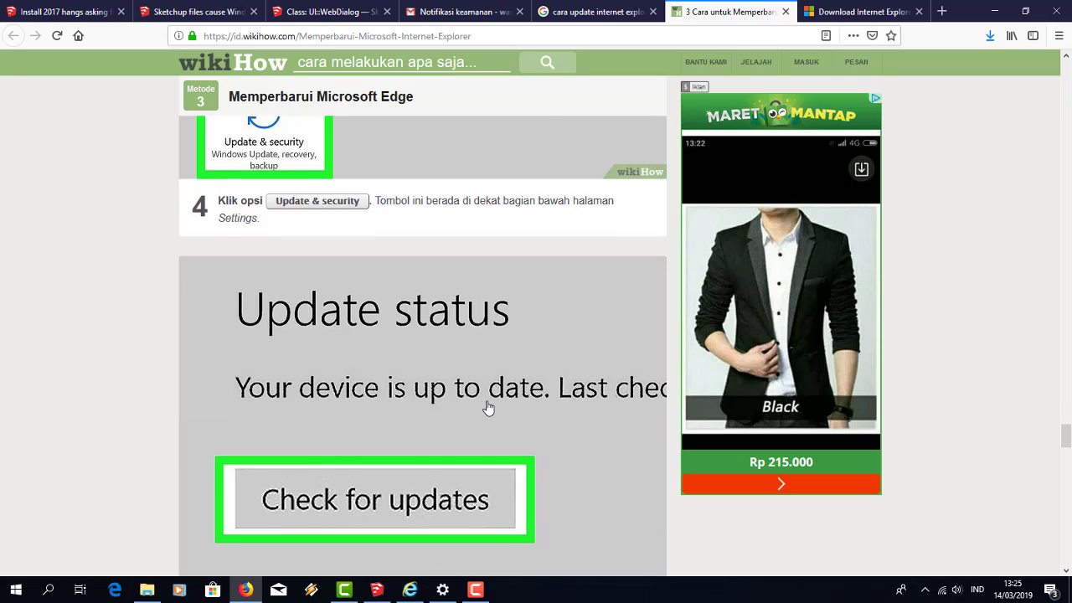
scroll(489, 407, down, 5)
scroll(450, 345, down, 5)
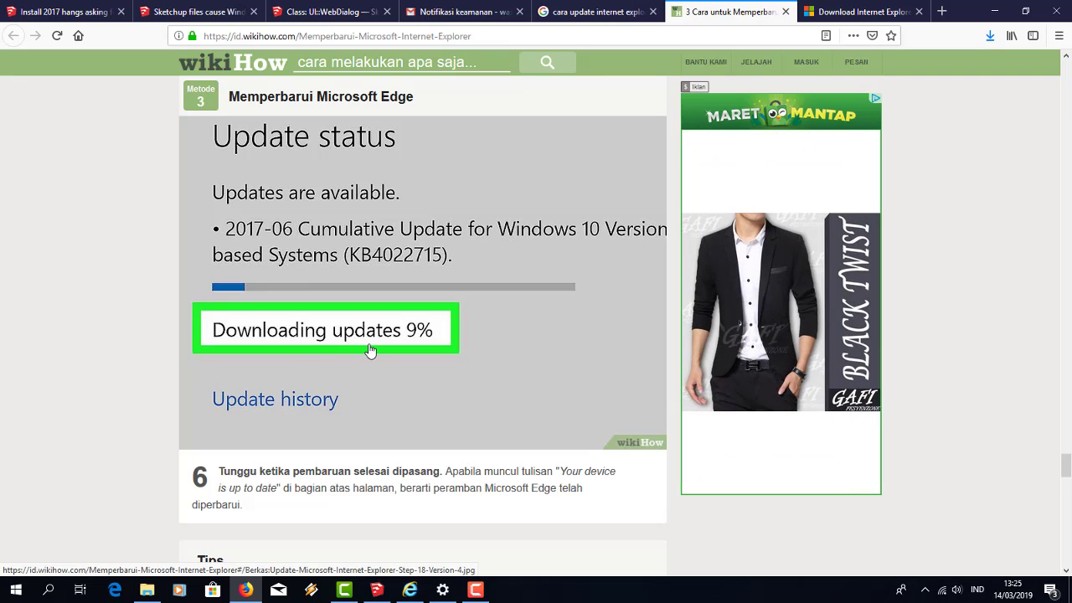
scroll(371, 350, down, 3)
scroll(373, 355, down, 1)
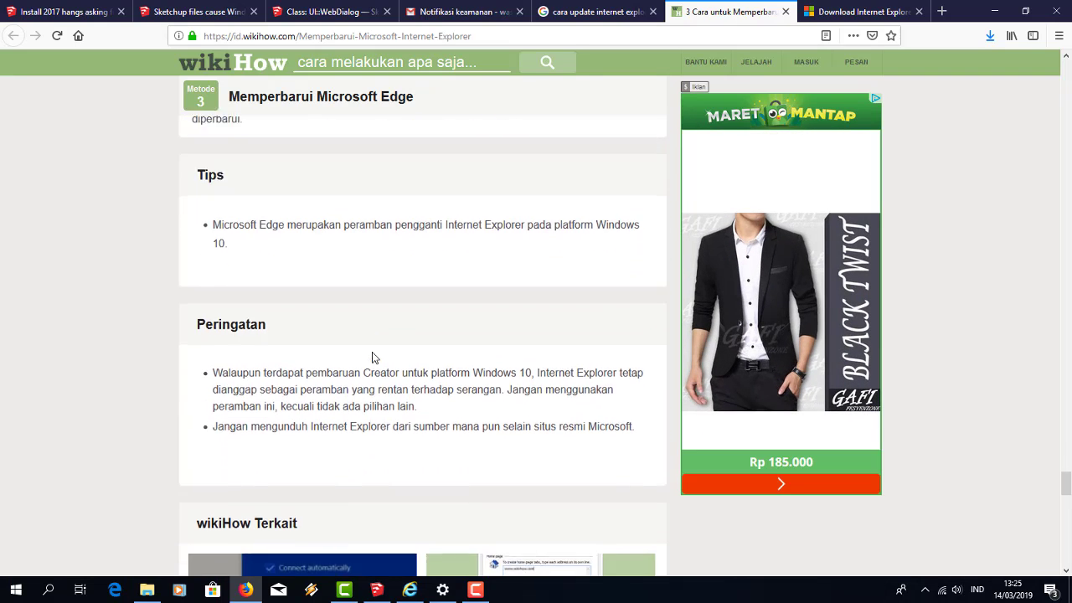
scroll(373, 358, down, 1)
scroll(421, 416, down, 2)
- In SketchUp, move the Auto Generate RAB SNI window to the upper left and adjust its width to uncover the figure
click(376, 589)
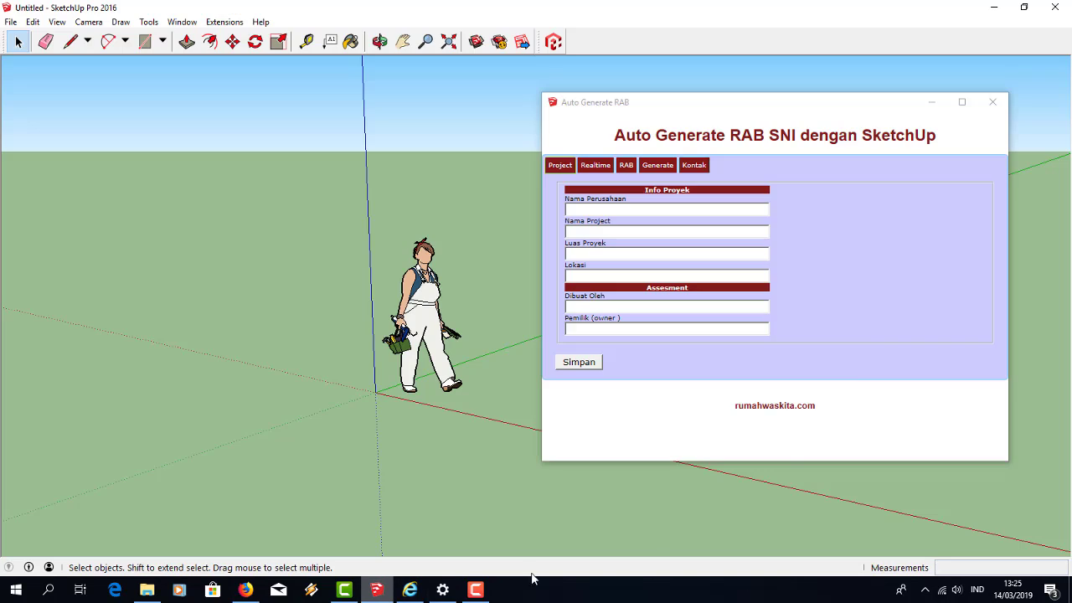
drag(826, 110, 314, 85)
click(526, 431)
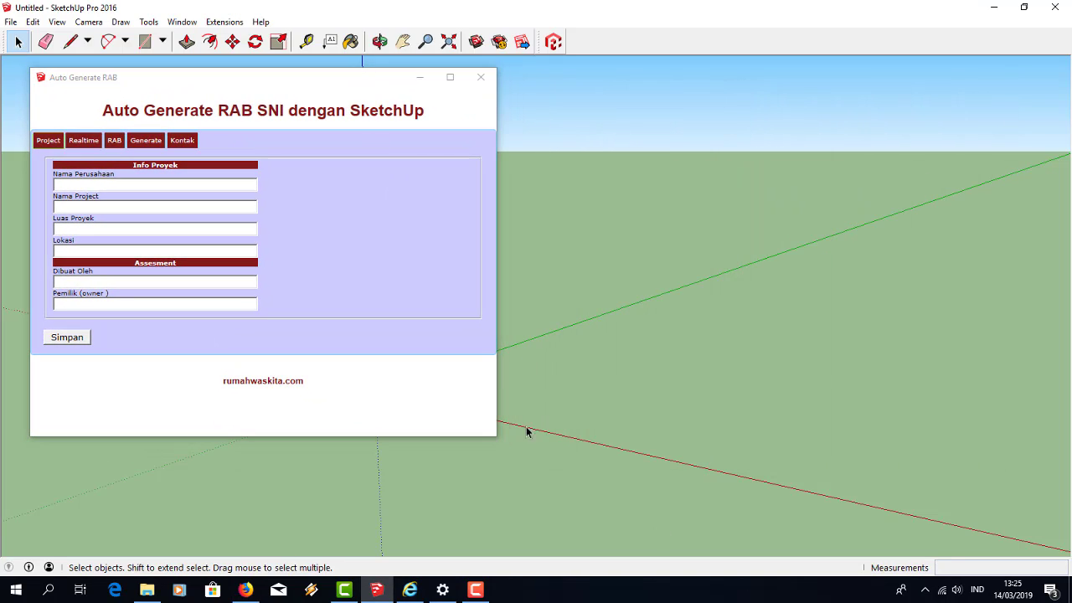
drag(497, 395, 344, 402)
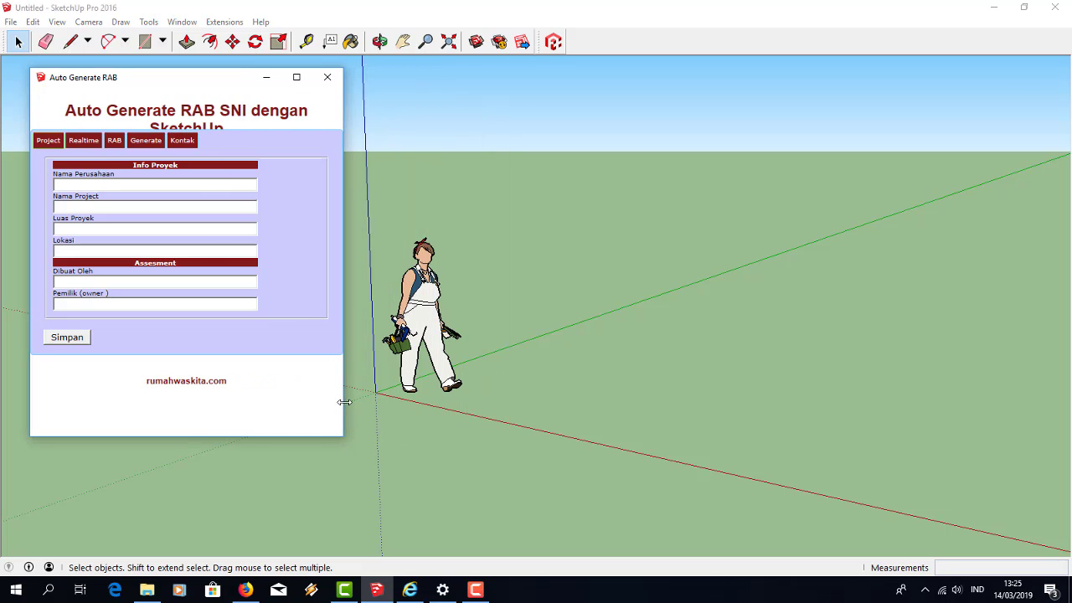
click(368, 418)
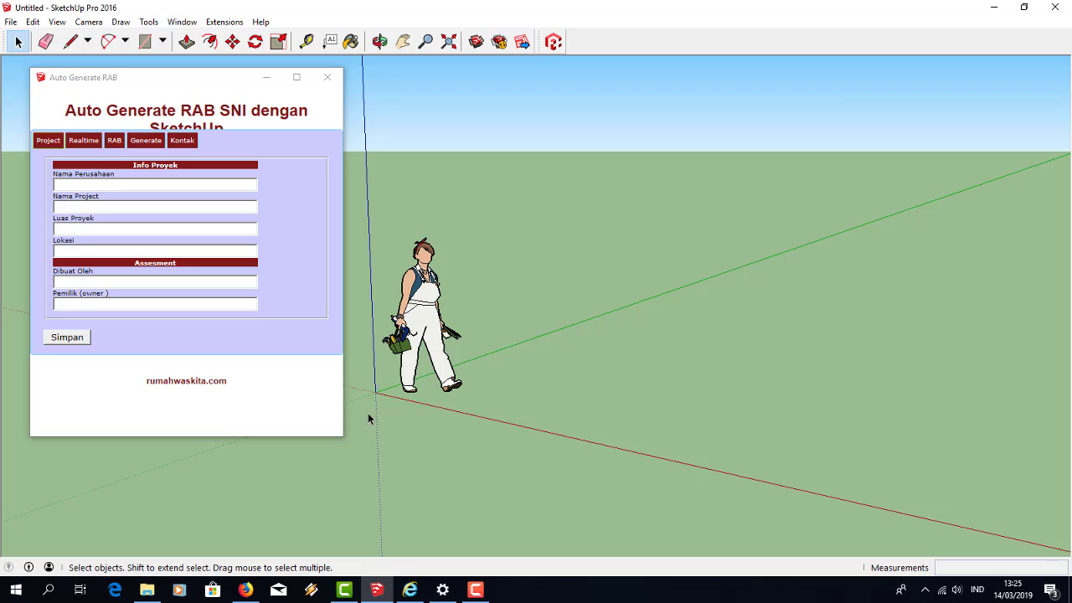
drag(342, 407, 427, 381)
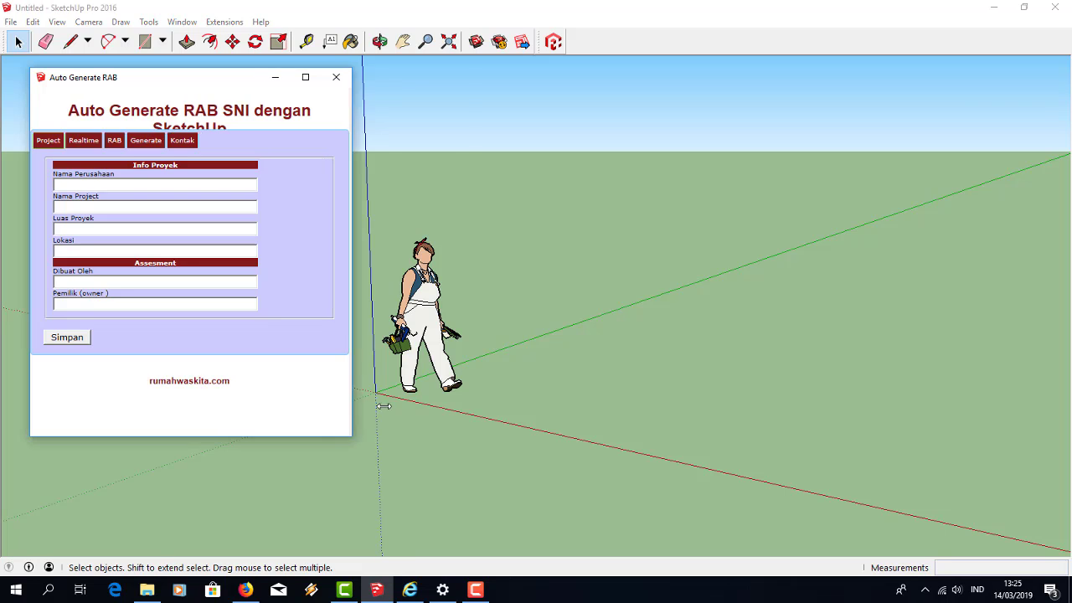